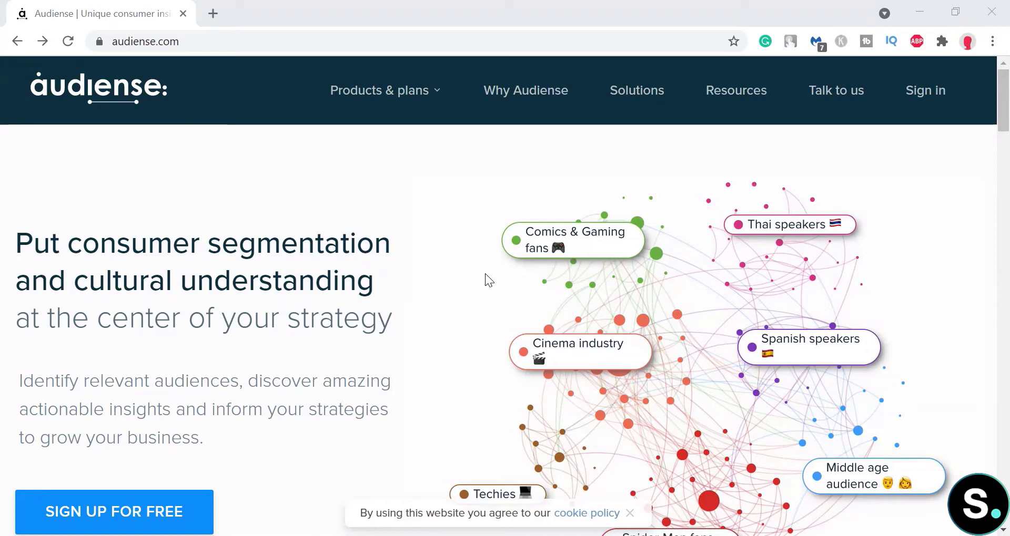
# Scroll through the Audiense homepage and return to the top.
pyautogui.scroll(-10, 875, 345)
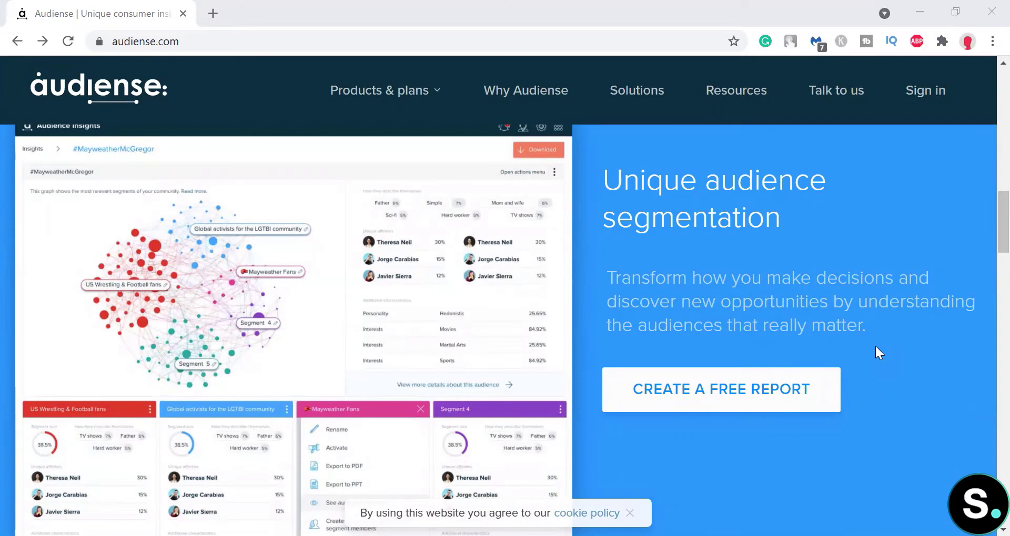
pyautogui.scroll(-10, 876, 347)
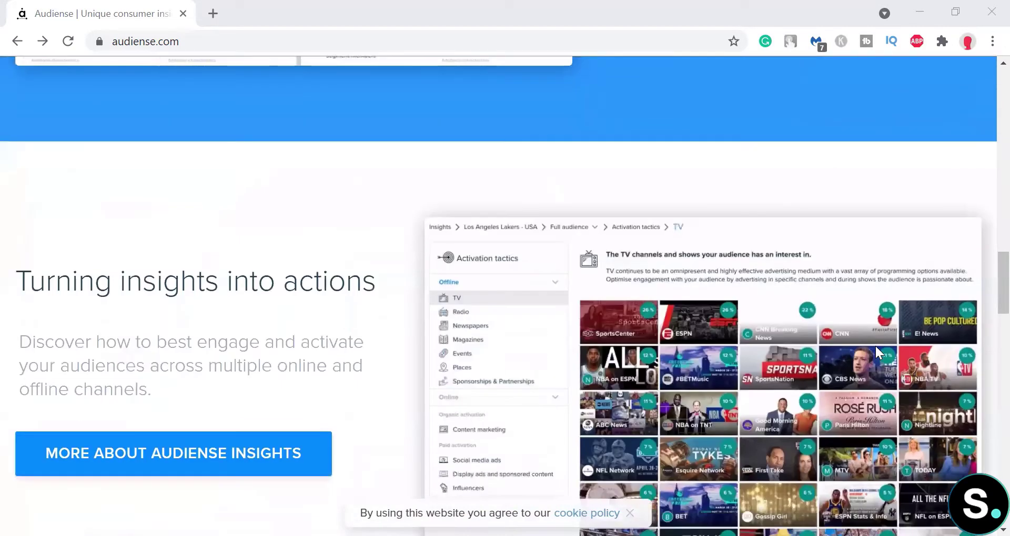
pyautogui.scroll(-2, 876, 347)
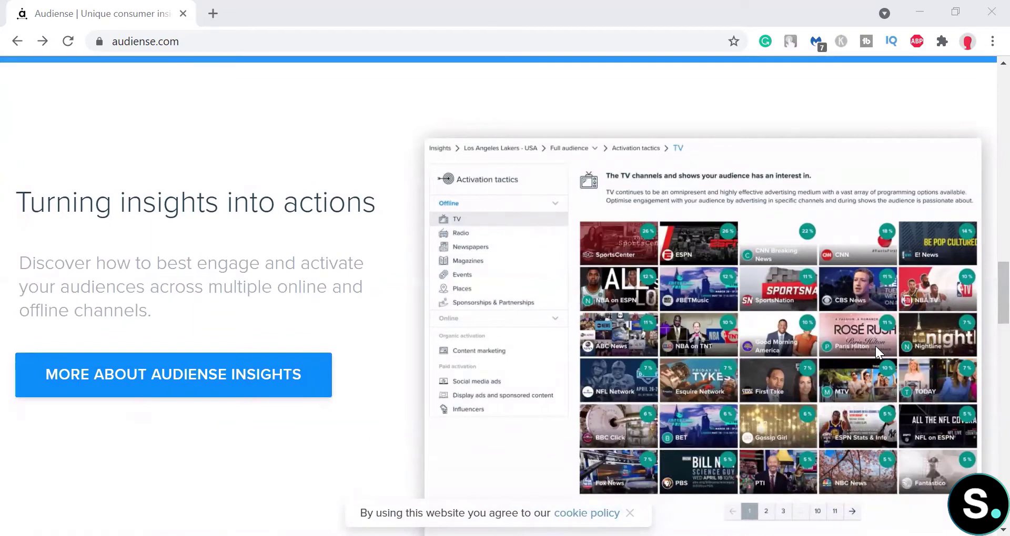
pyautogui.press('Home')
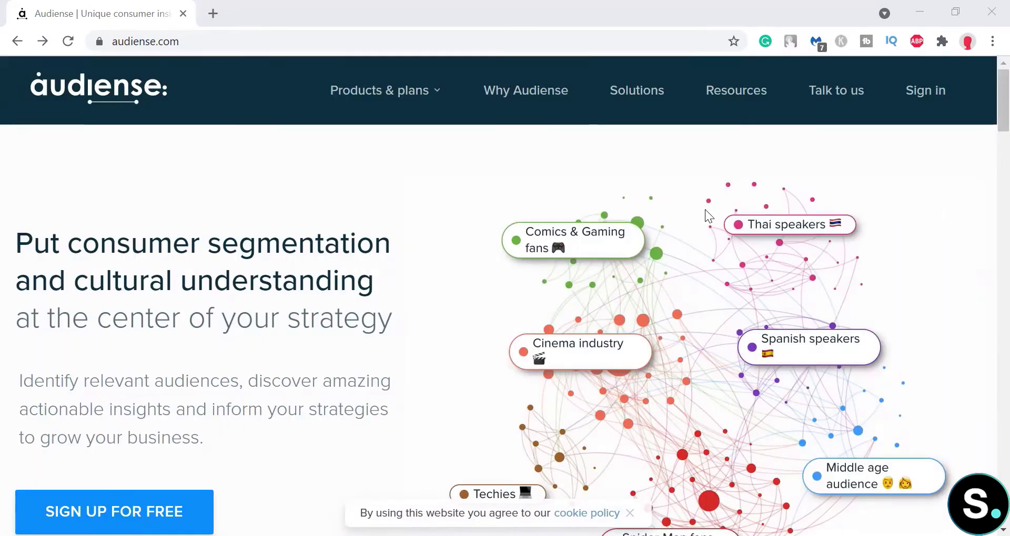
# Browse the audience intelligence solution cards.
pyautogui.click(647, 118)
pyautogui.scroll(-5, 717, 207)
pyautogui.scroll(-4, 718, 208)
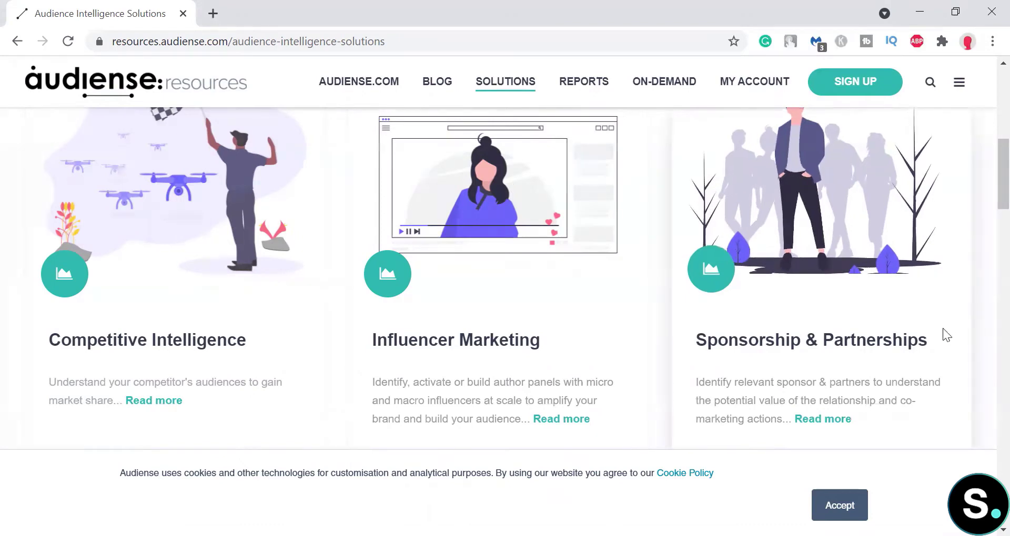
pyautogui.scroll(-2, 674, 367)
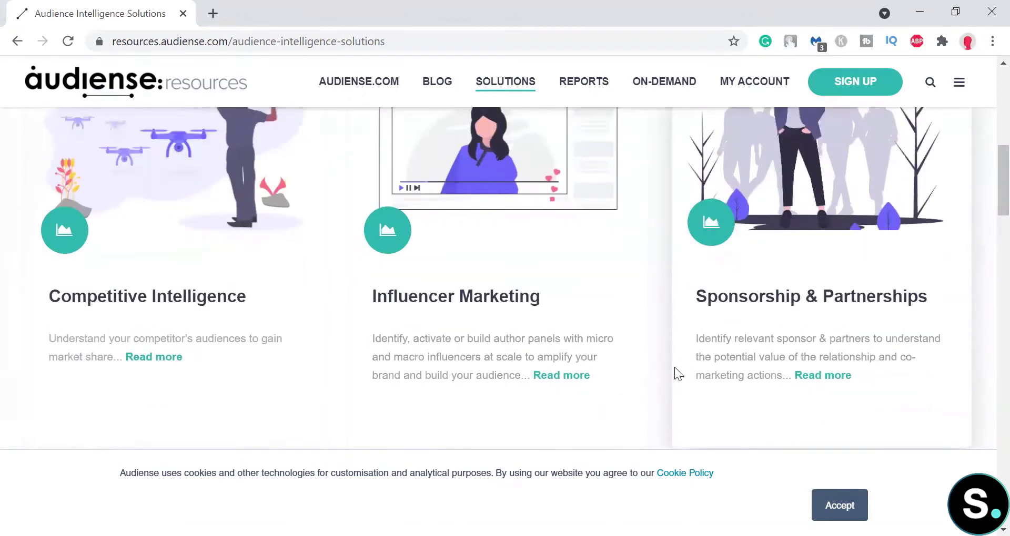
pyautogui.scroll(-6, 672, 367)
pyautogui.scroll(2, 672, 367)
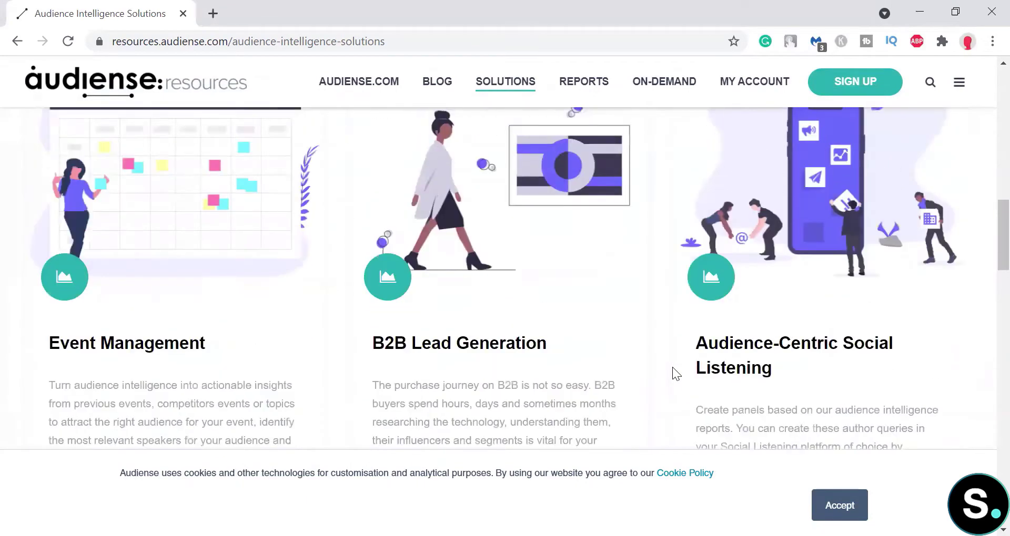
pyautogui.scroll(4, 672, 367)
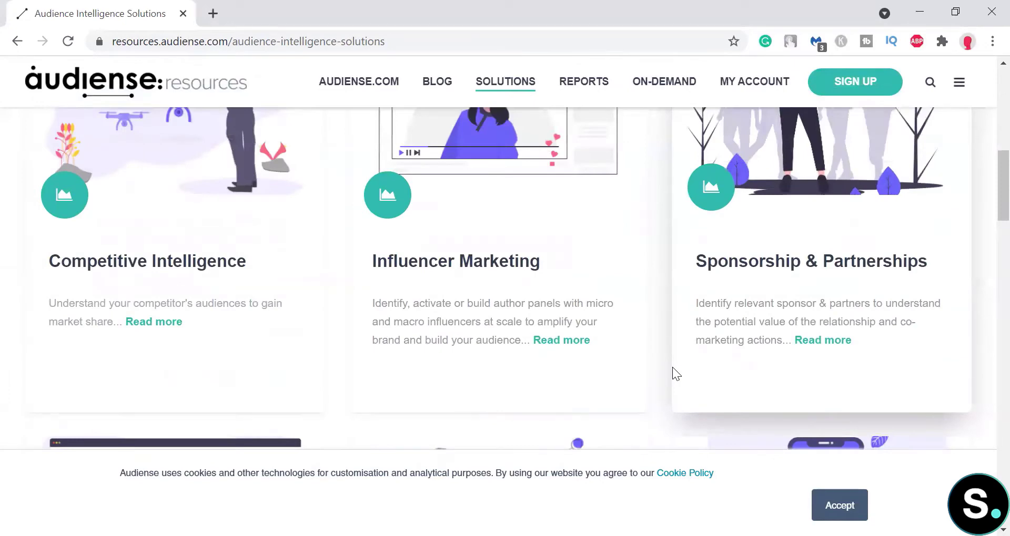
# Review the pricing: Free, Twitter Marketing $79/mo and Audience Insights $696/mo.
pyautogui.scroll(-6, 672, 367)
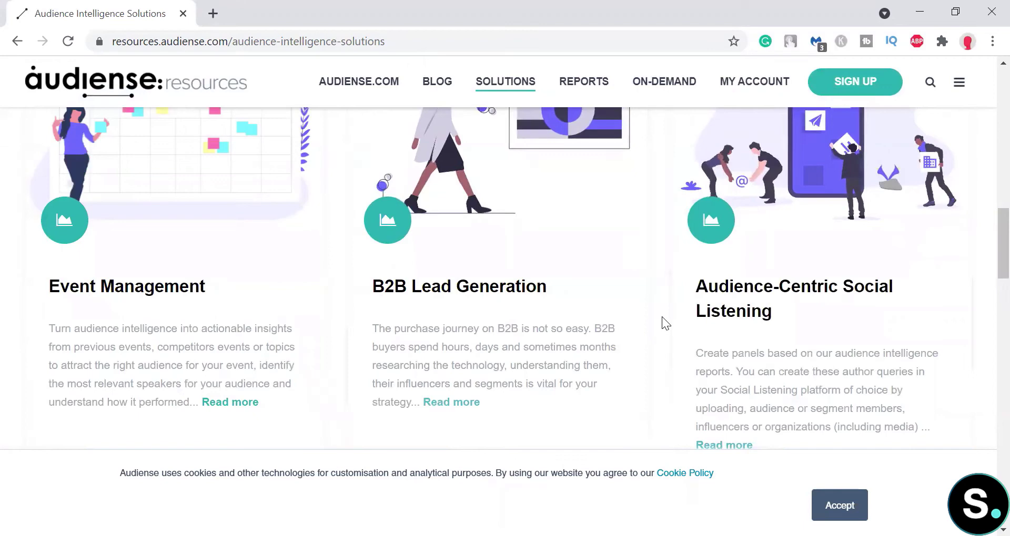
pyautogui.scroll(-5, 664, 322)
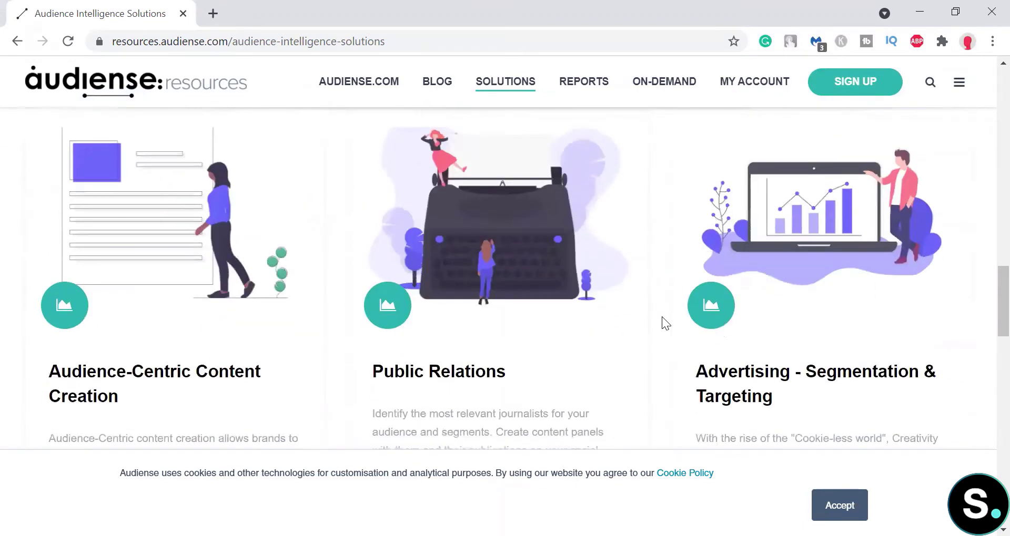
pyautogui.scroll(-3, 664, 322)
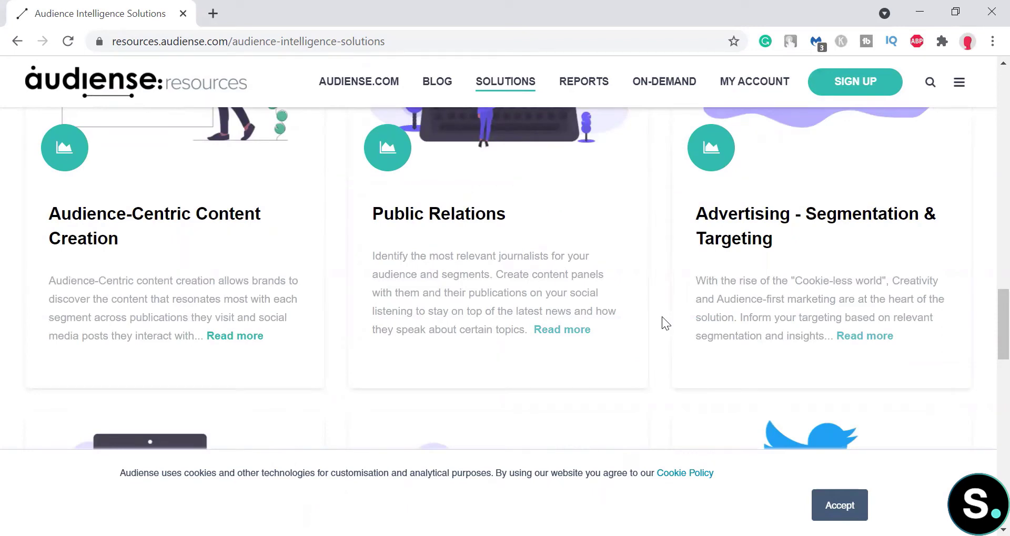
pyautogui.scroll(-5, 664, 322)
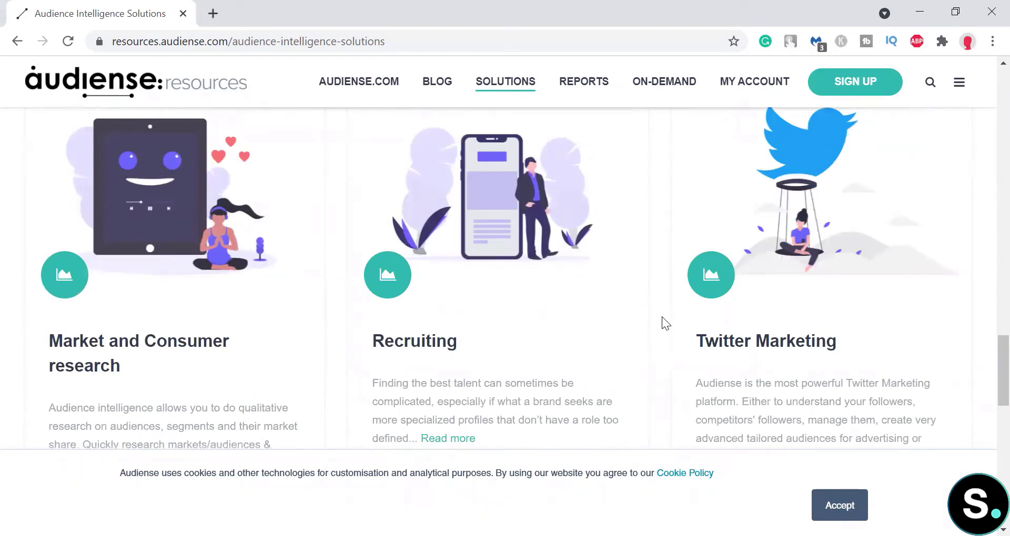
pyautogui.scroll(-4, 662, 317)
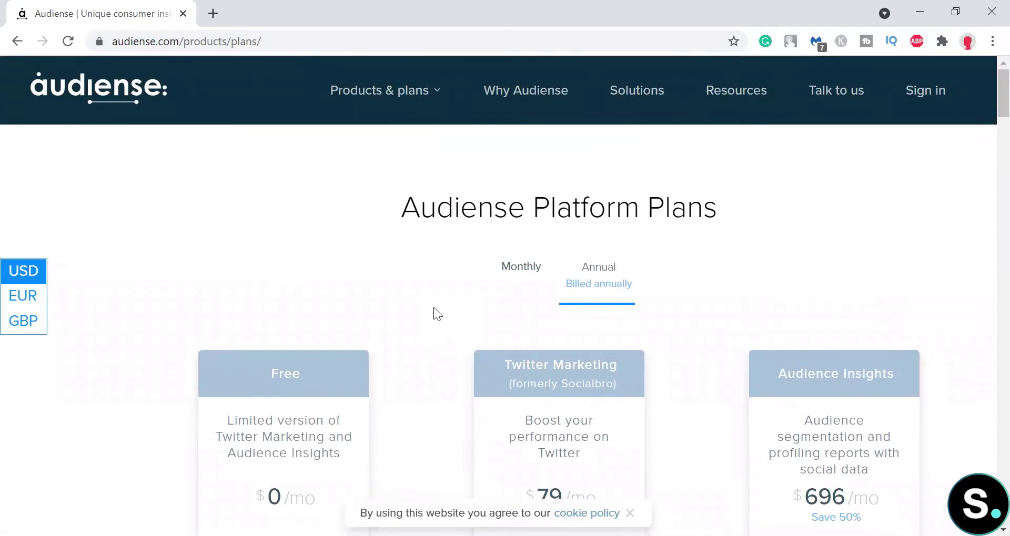
pyautogui.scroll(-3, 434, 310)
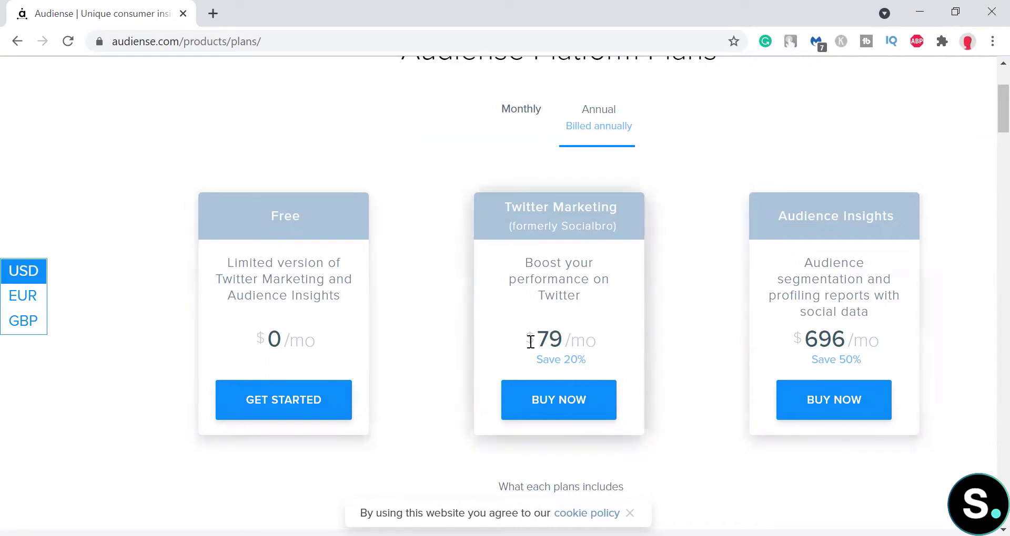
# Start a free Audience Insights report with Profile attributes as the audience type.
pyautogui.scroll(-3, 529, 343)
pyautogui.click(252, 236)
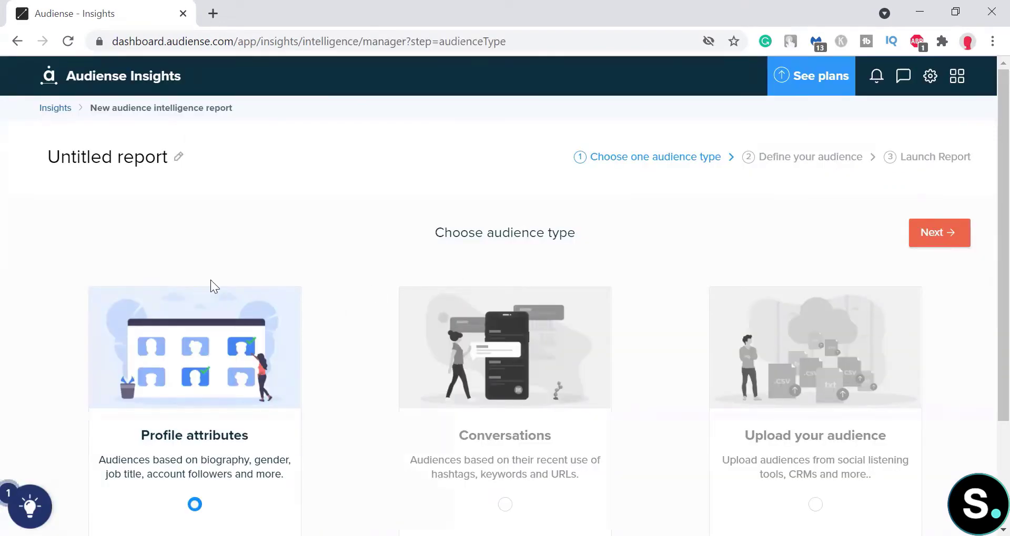
pyautogui.scroll(-2, 201, 197)
pyautogui.scroll(2, 201, 197)
pyautogui.scroll(-3, 233, 221)
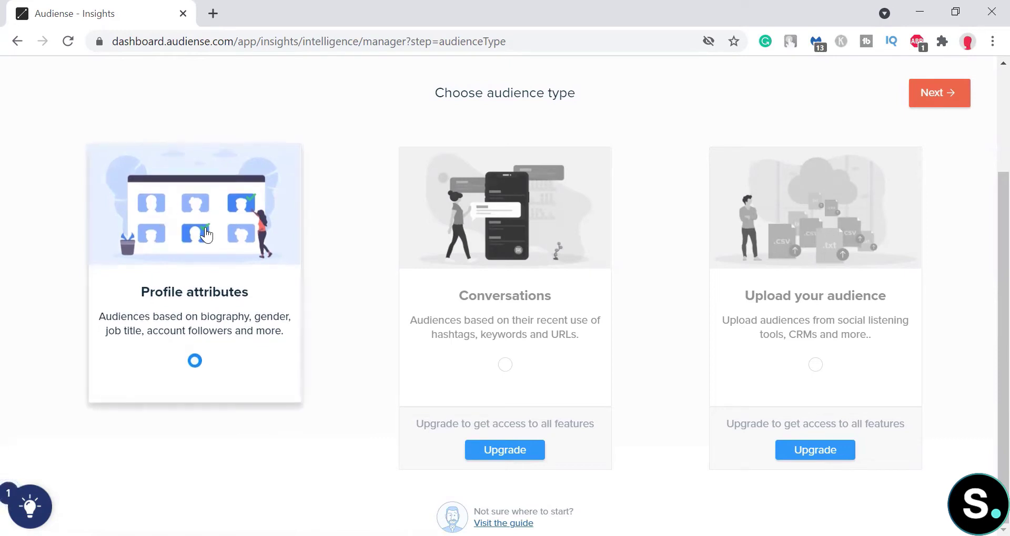
pyautogui.click(966, 108)
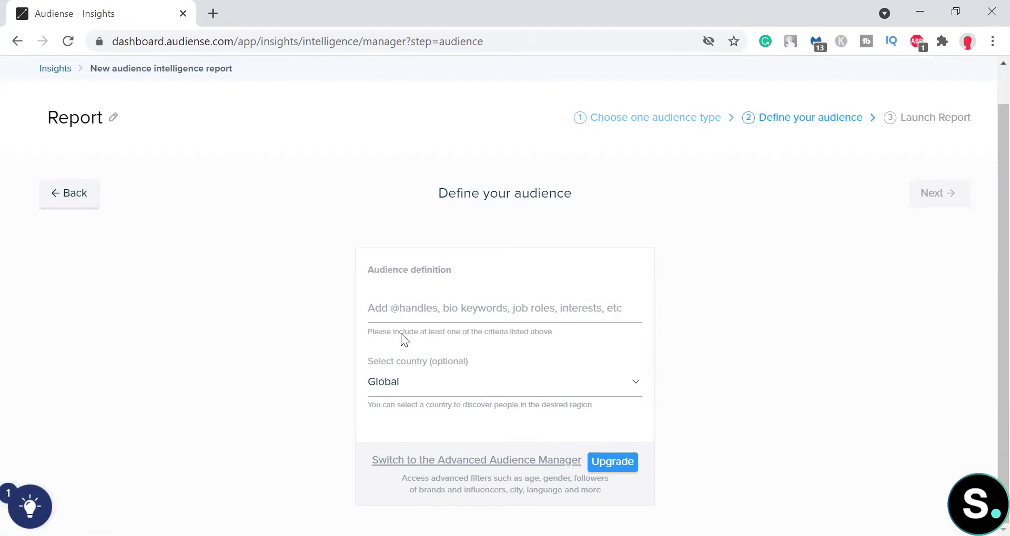
# Define the audience by keywords digital entrepreneur, social media marketing, digital marketing, and launch it.
pyautogui.moveTo(395, 331); pyautogui.dragTo(562, 336)
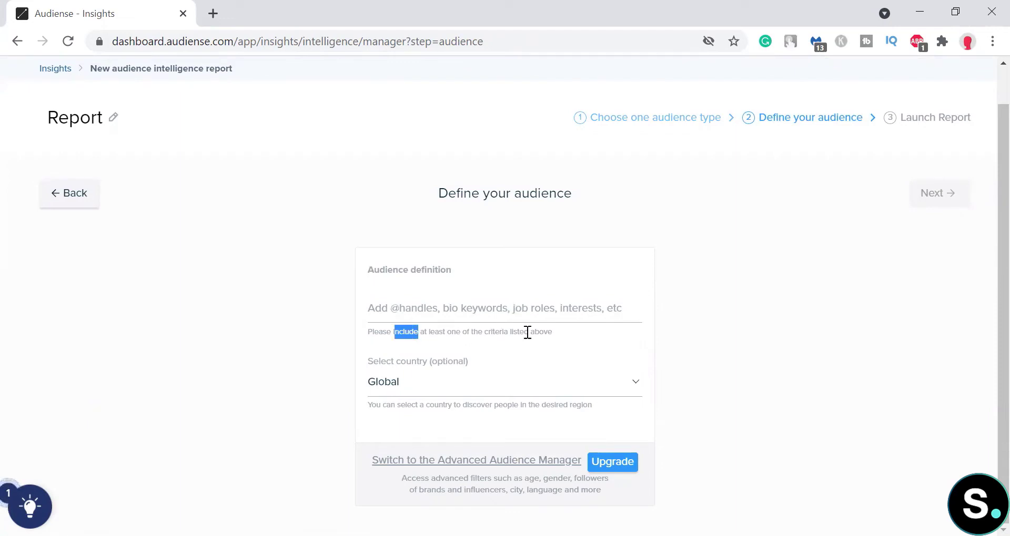
pyautogui.click(561, 331)
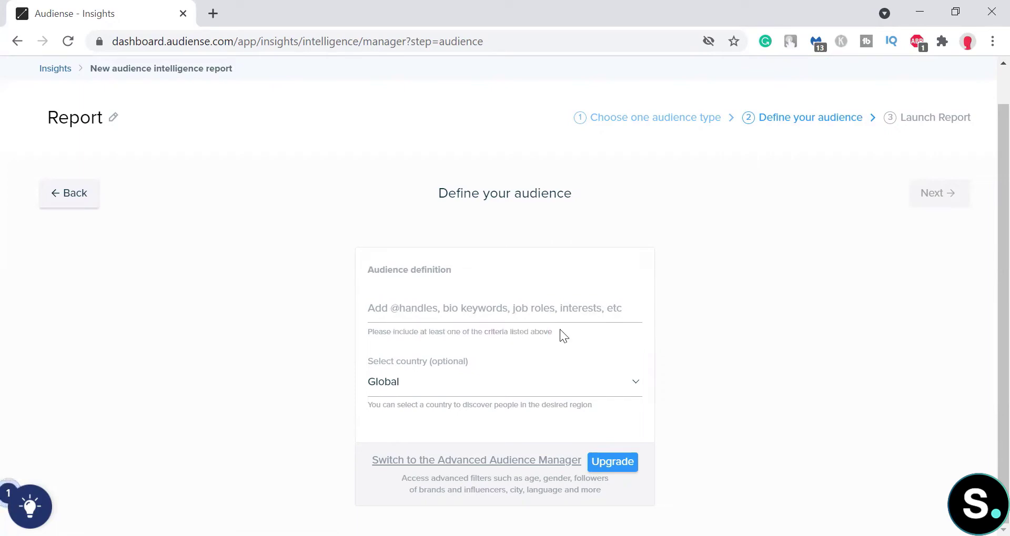
pyautogui.click(388, 309)
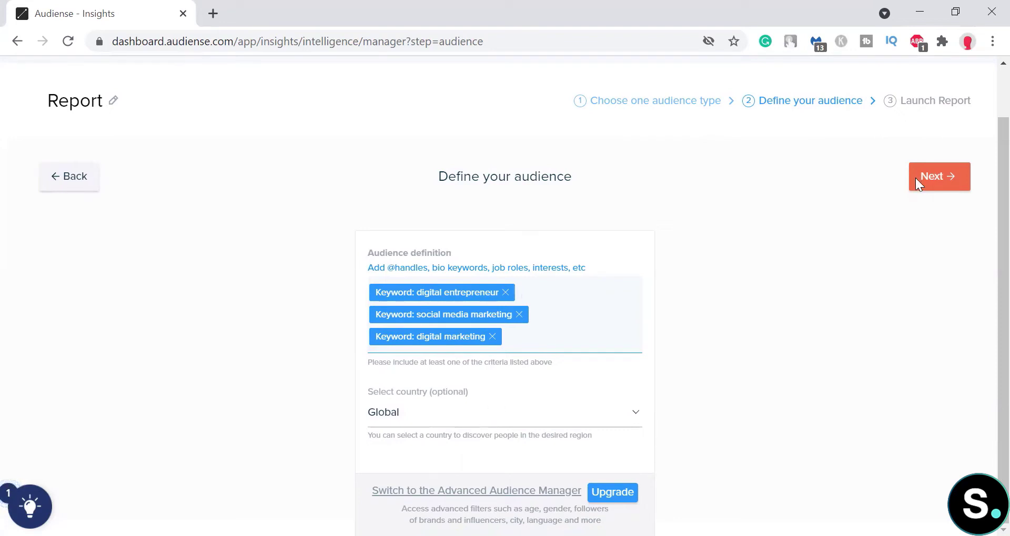
pyautogui.click(935, 181)
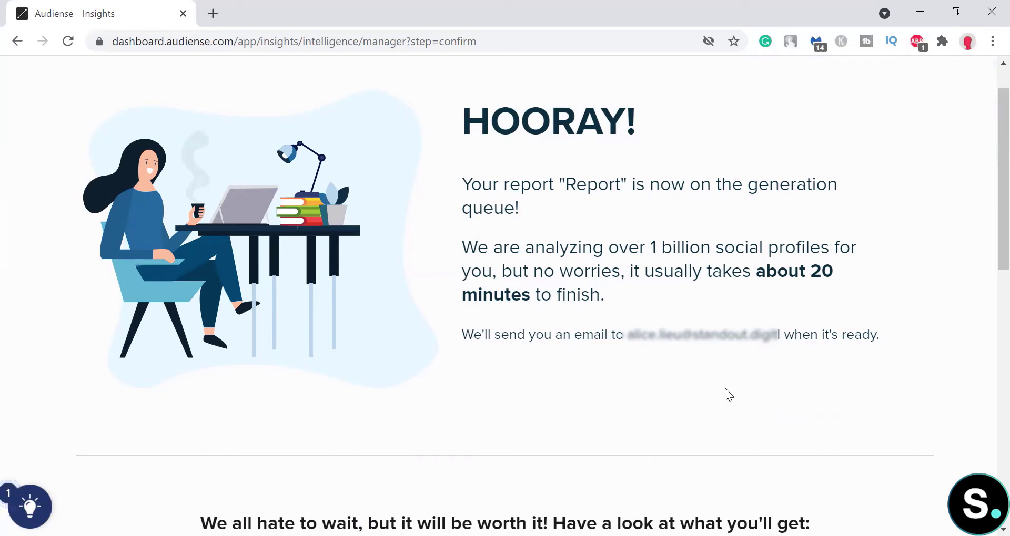
# Go from the HOORAY confirmation to the Insights report list with the generating report.
pyautogui.scroll(1, 646, 380)
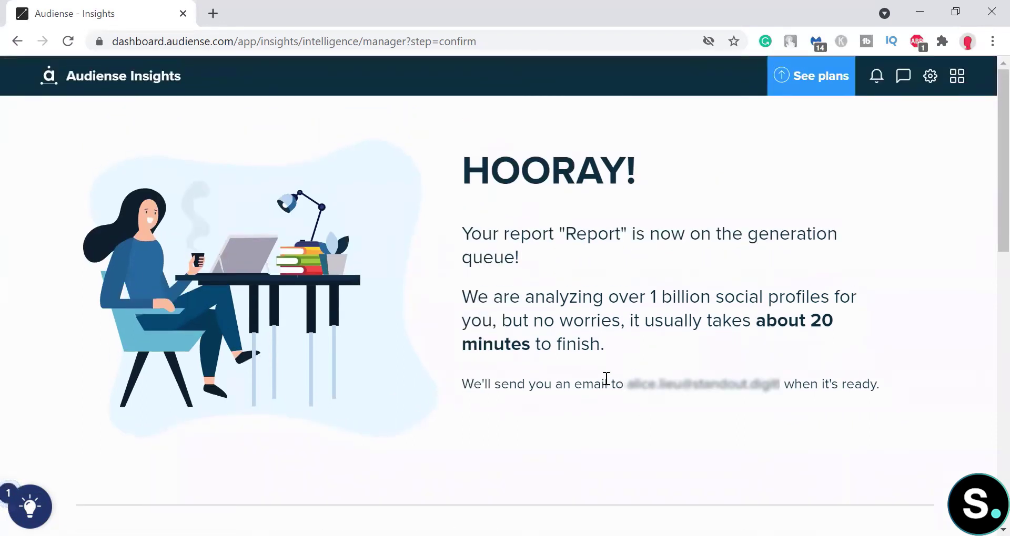
pyautogui.scroll(-5, 626, 386)
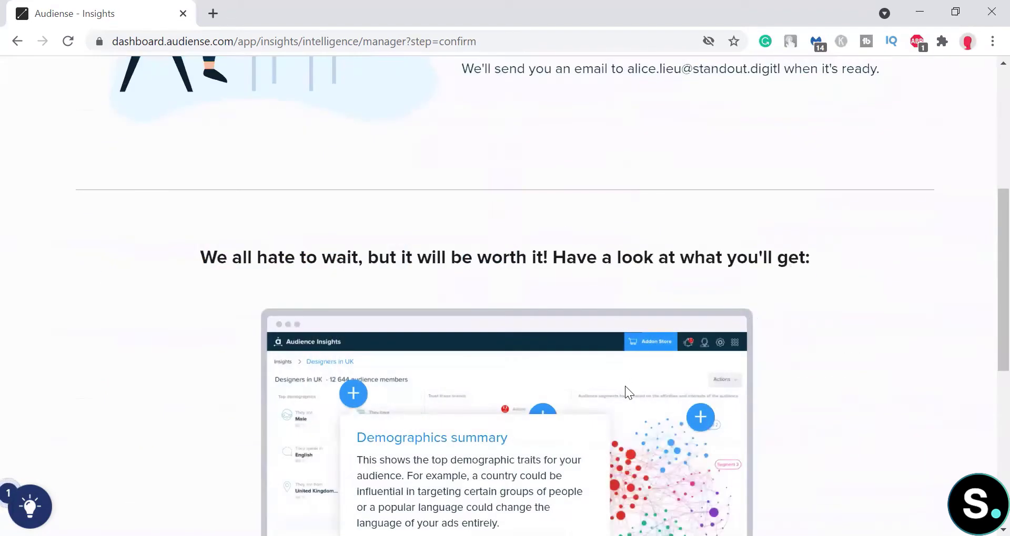
pyautogui.scroll(-5, 626, 386)
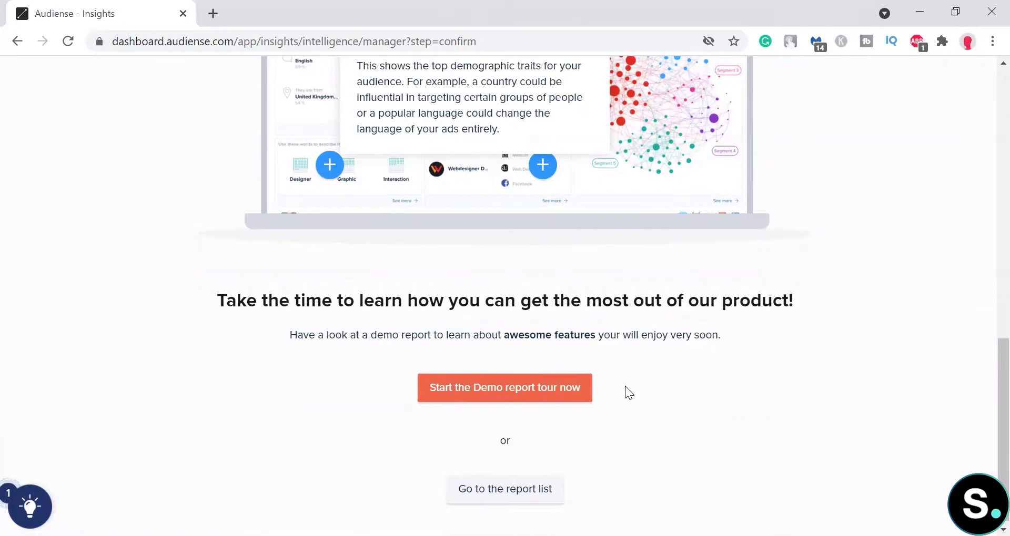
pyautogui.moveTo(27, 288); pyautogui.dragTo(303, 282)
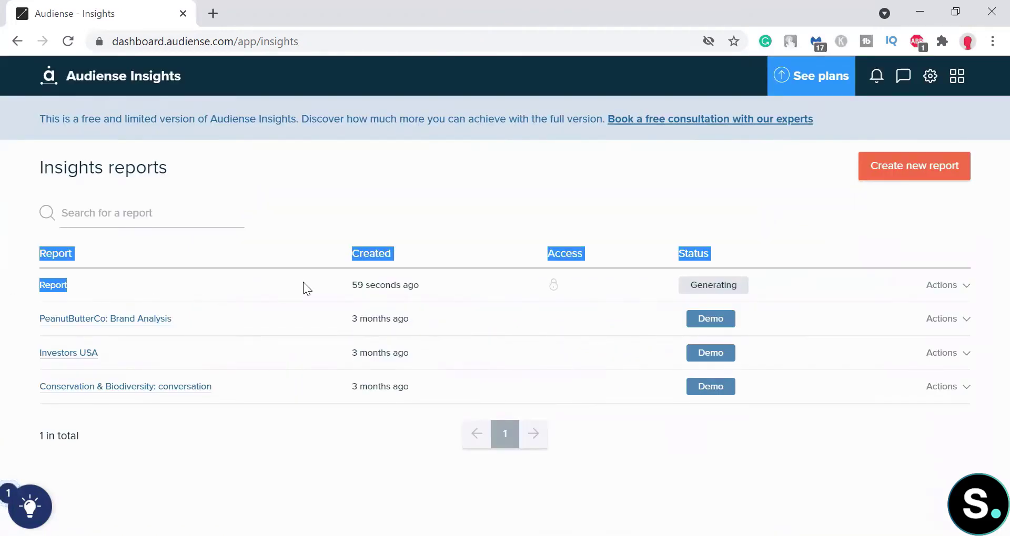
pyautogui.click(303, 282)
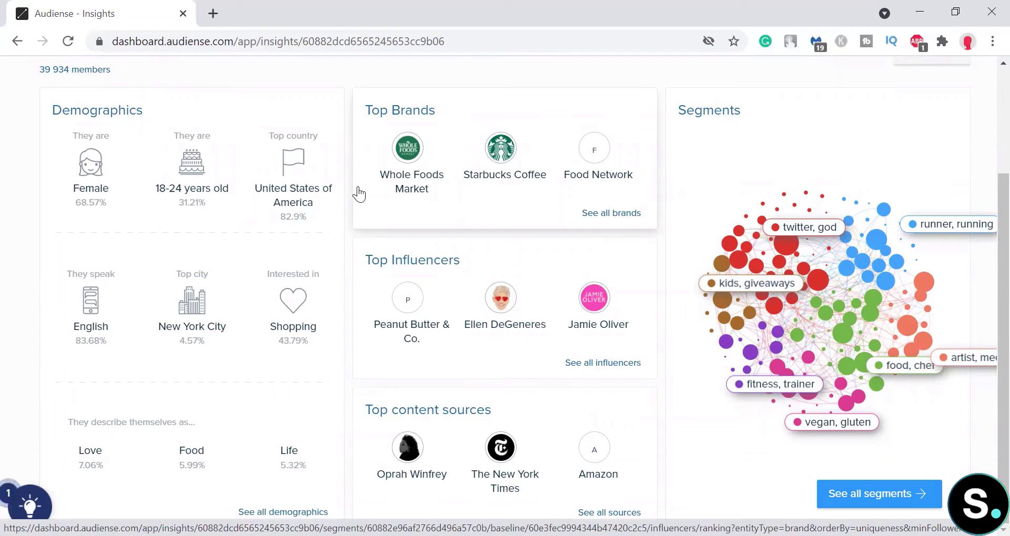
# Review the PeanutButterCo: Brand Analysis overview and show all its segments.
pyautogui.scroll(3, 358, 192)
pyautogui.scroll(-3, 84, 255)
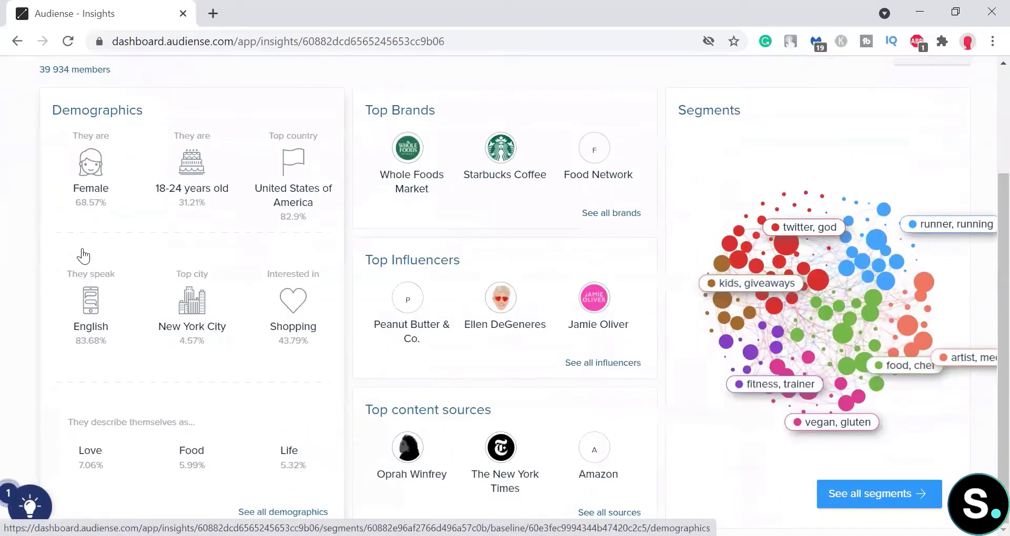
pyautogui.scroll(3, 84, 256)
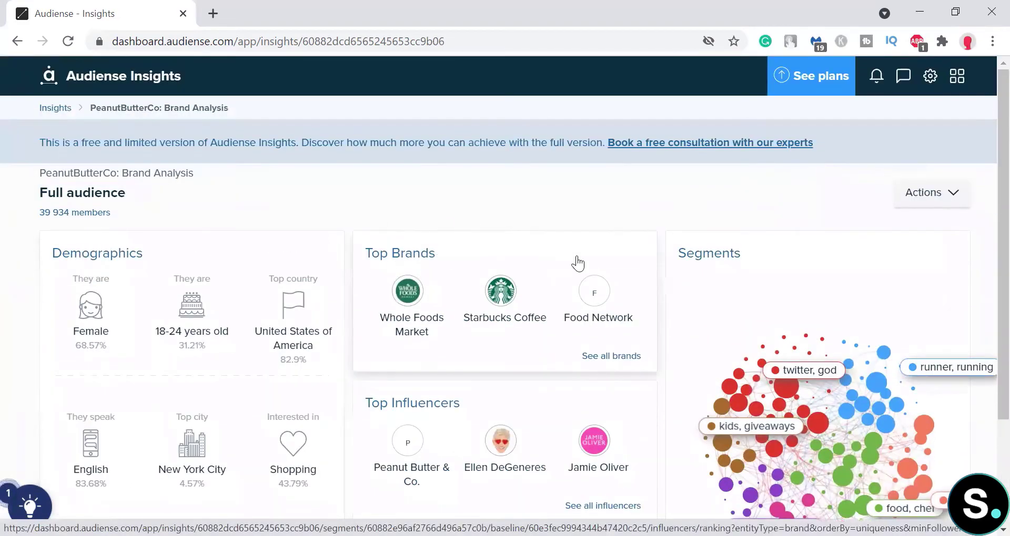
pyautogui.scroll(-3, 577, 263)
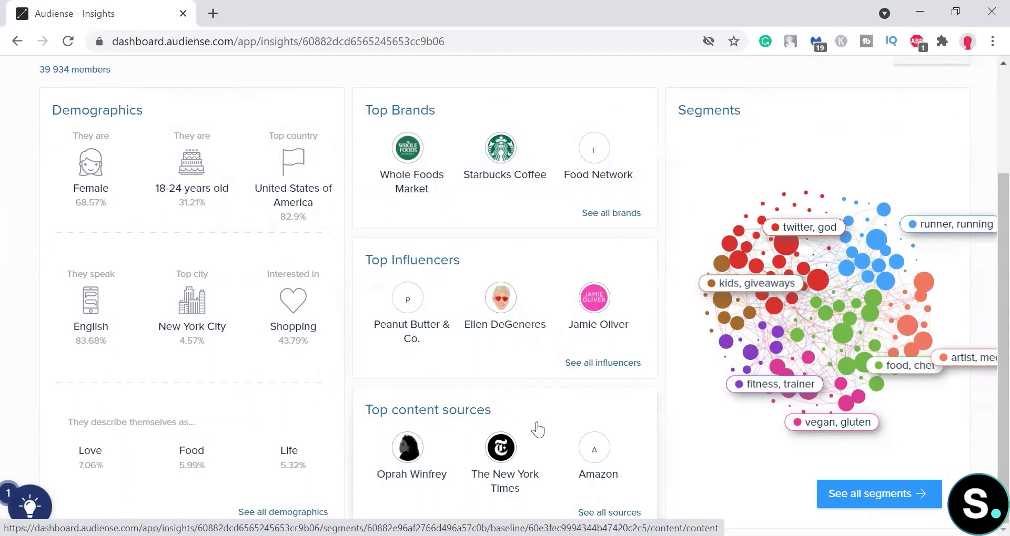
pyautogui.click(871, 497)
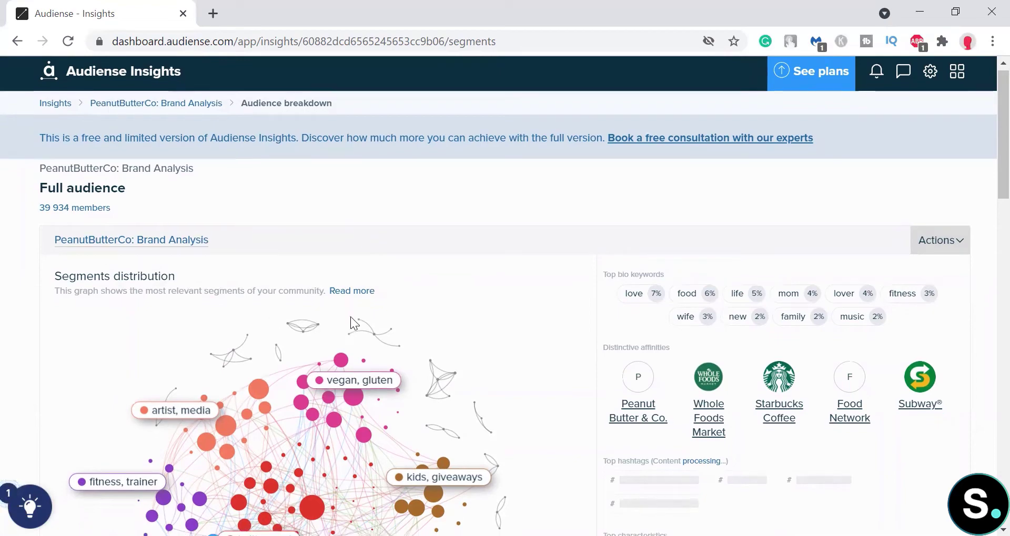
# Peek at the artist, media segment's demographics, then return to the segments graph.
pyautogui.scroll(-4, 517, 277)
pyautogui.scroll(3, 517, 277)
pyautogui.scroll(-2, 517, 277)
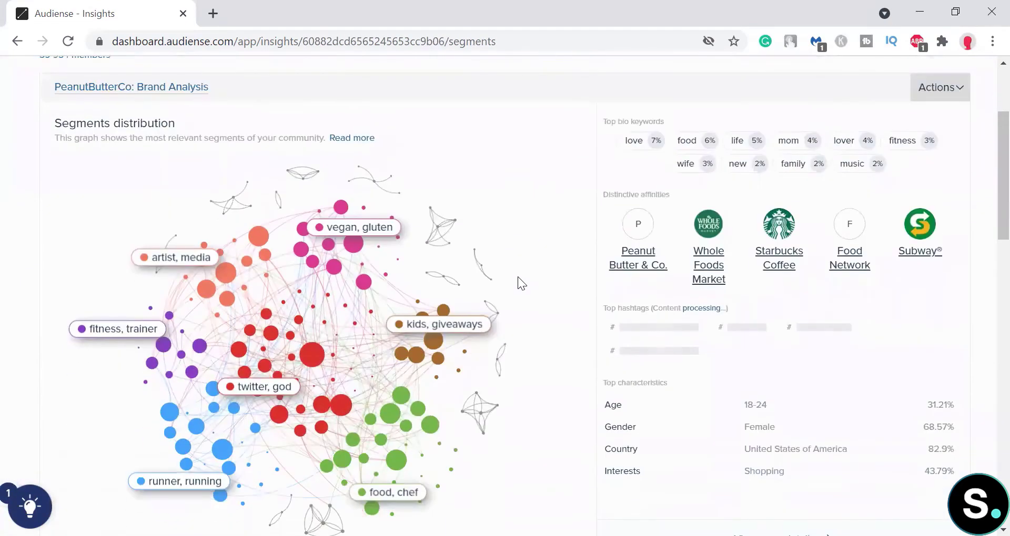
pyautogui.scroll(-2, 518, 277)
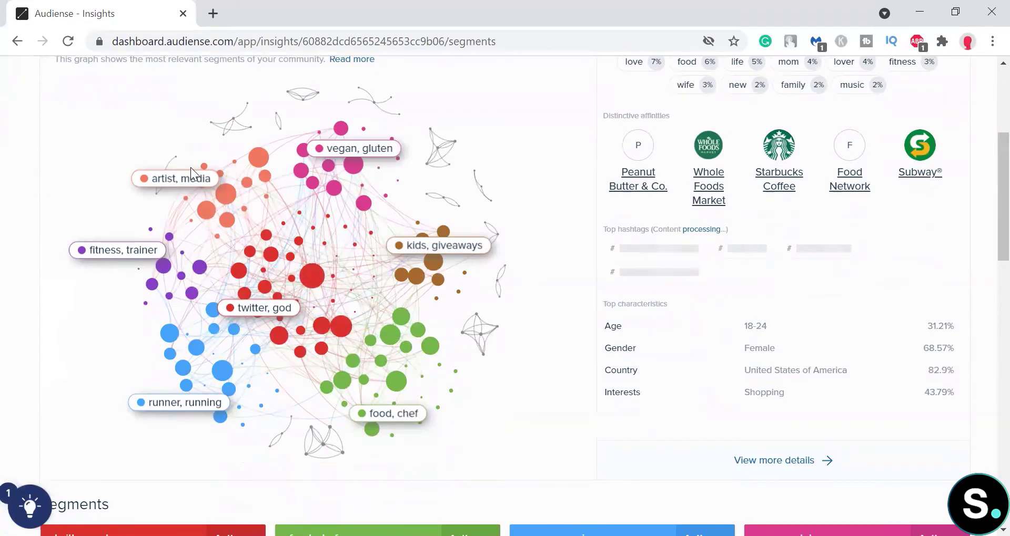
pyautogui.click(184, 180)
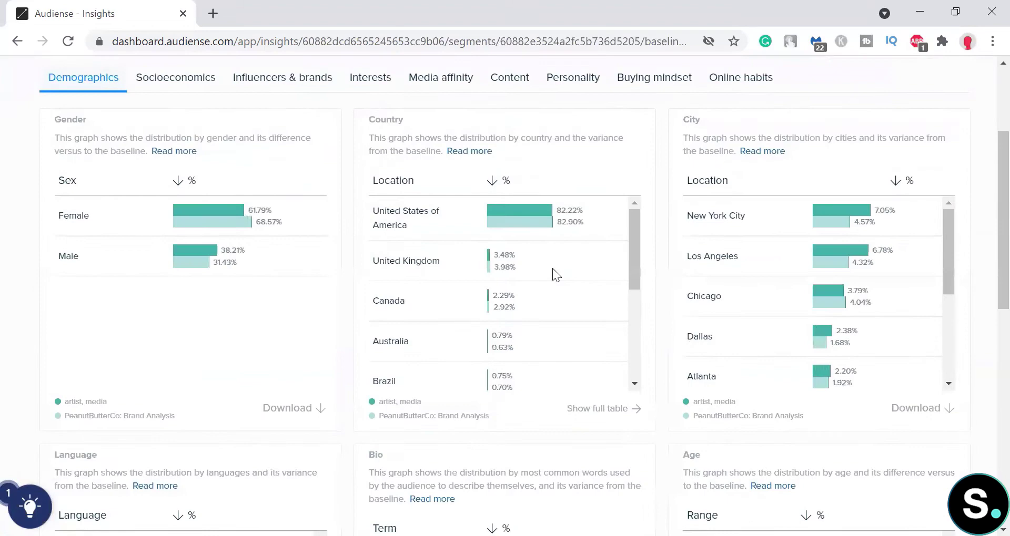
pyautogui.hotkey('alt', 'Left')
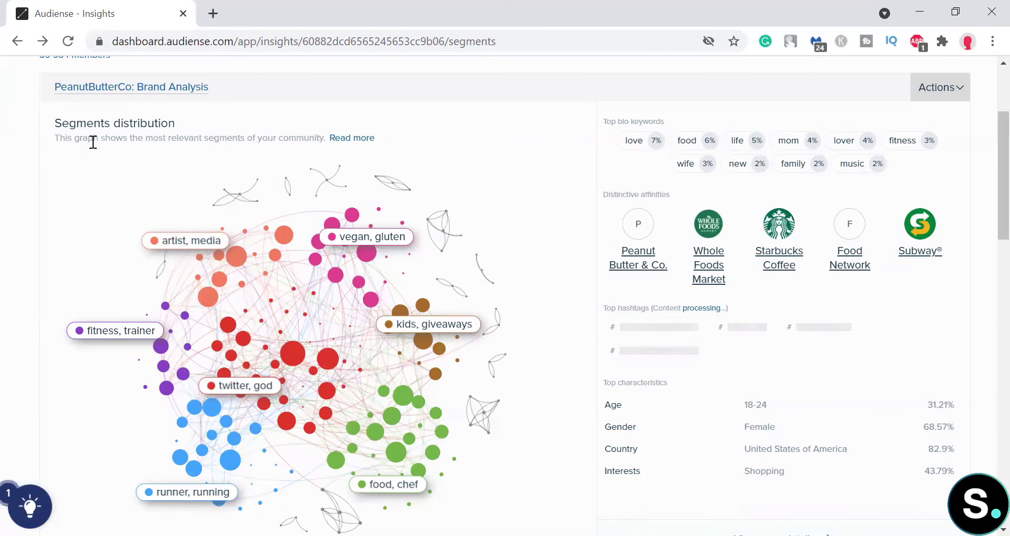
# Scroll the segments graph to locate the food, chef segment.
pyautogui.scroll(-2, 268, 144)
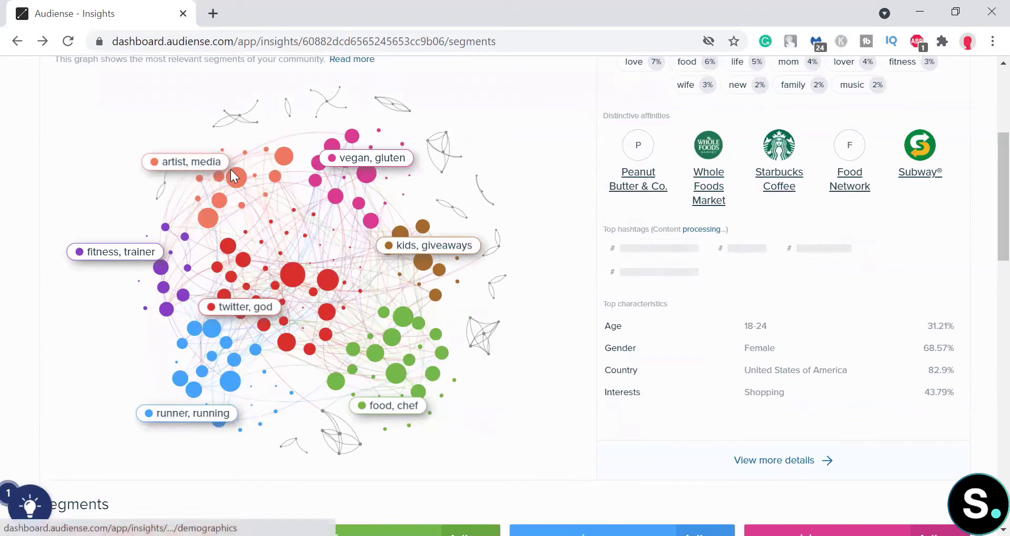
pyautogui.scroll(5, 56, 254)
pyautogui.scroll(-4, 56, 254)
pyautogui.scroll(-1, 56, 254)
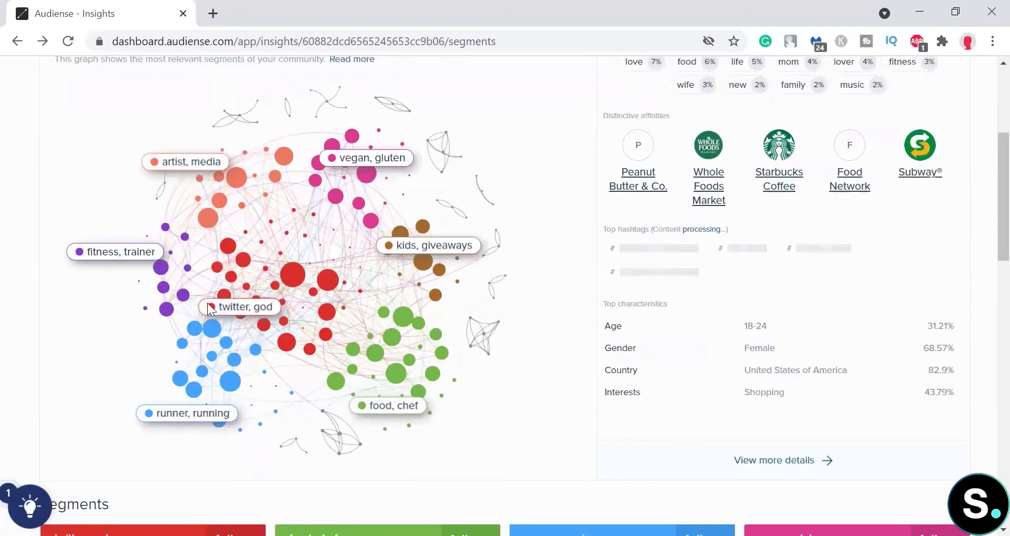
pyautogui.scroll(2, 210, 308)
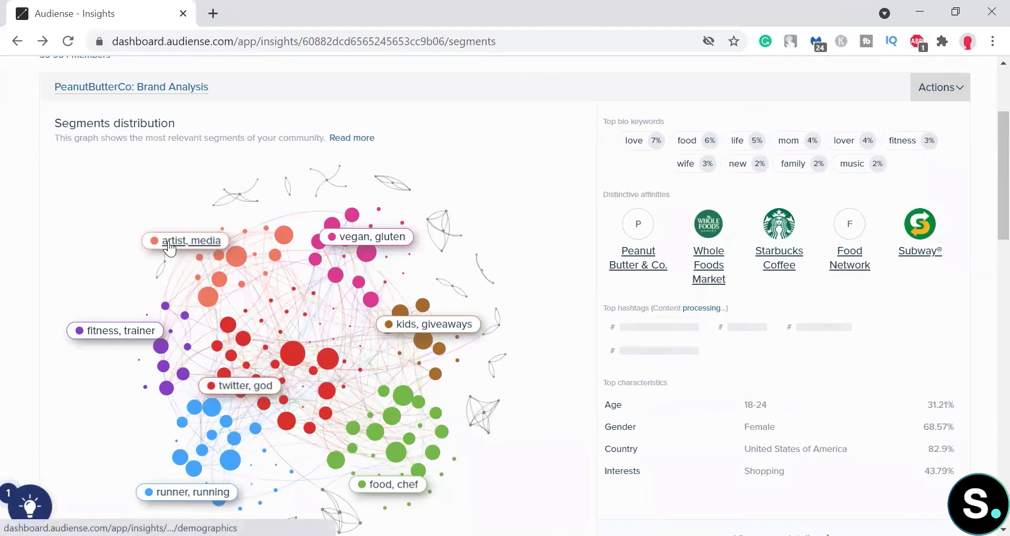
pyautogui.scroll(-2, 444, 220)
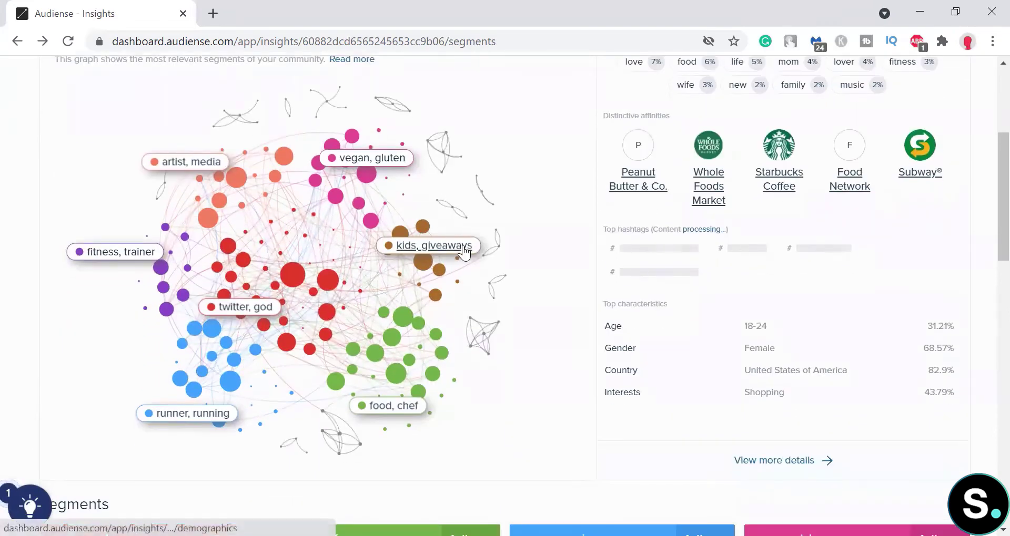
pyautogui.scroll(-2, 452, 289)
# Open the food, chef segment's Demographics view.
pyautogui.click(393, 328)
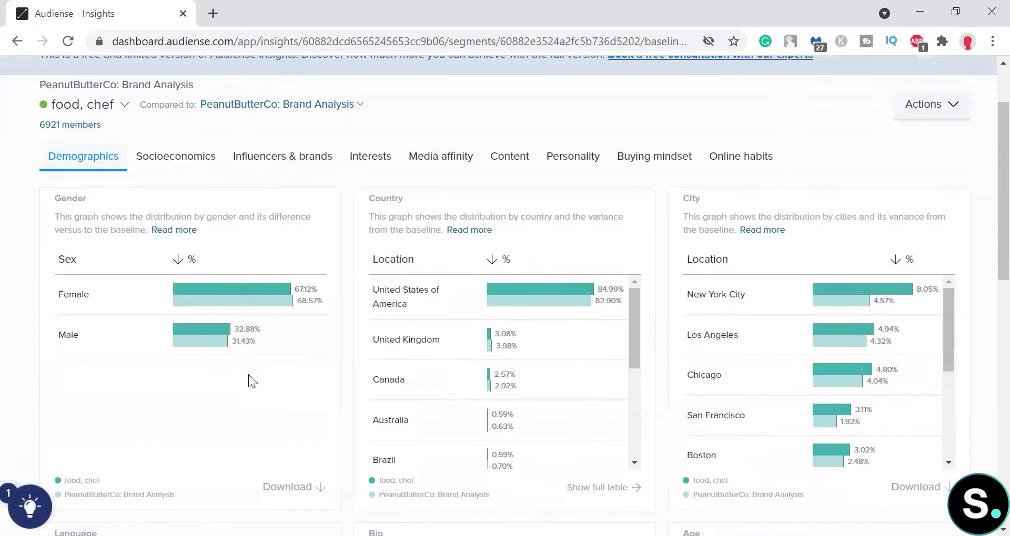
pyautogui.click(74, 164)
pyautogui.scroll(-5, 752, 262)
pyautogui.scroll(-3, 126, 286)
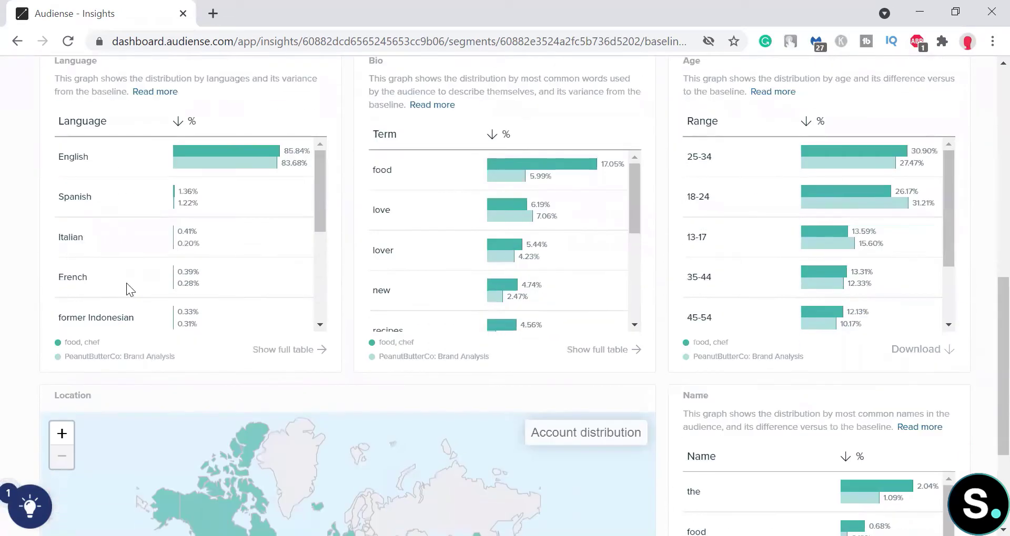
pyautogui.scroll(1, 533, 242)
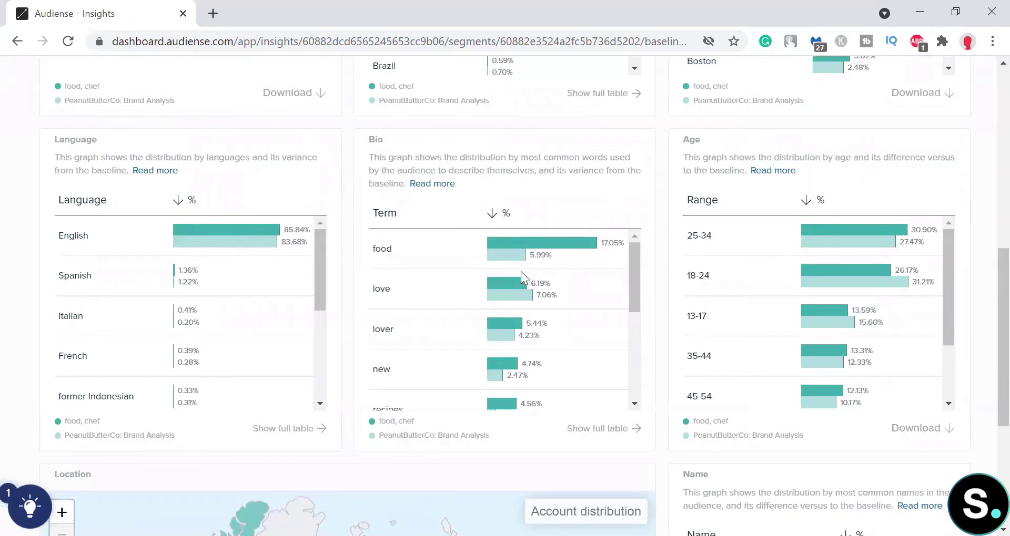
pyautogui.scroll(1, 570, 287)
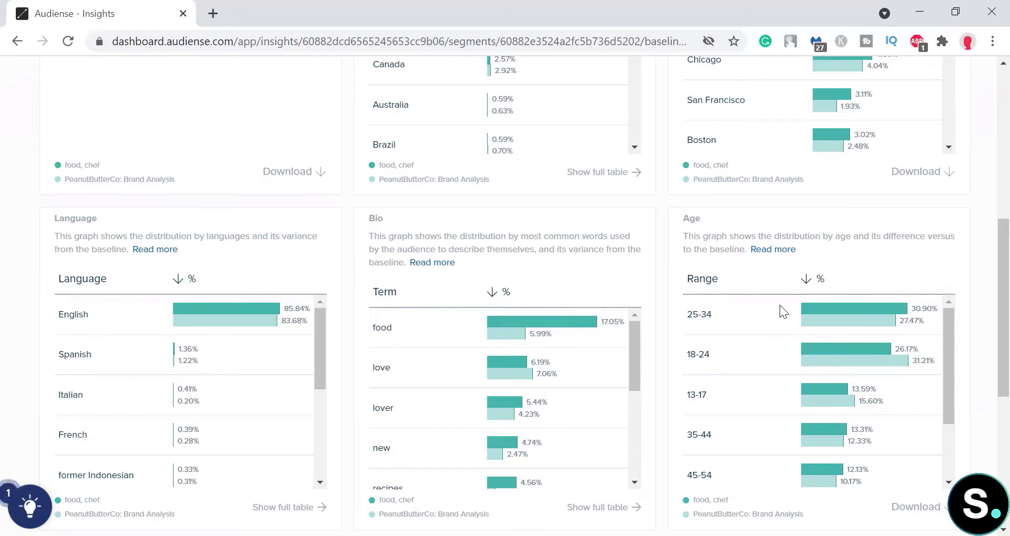
# Review the language, bio, age, location and names charts, then return to the top.
pyautogui.scroll(-2, 779, 305)
pyautogui.scroll(2, 779, 305)
pyautogui.scroll(-5, 779, 255)
pyautogui.scroll(-2, 797, 336)
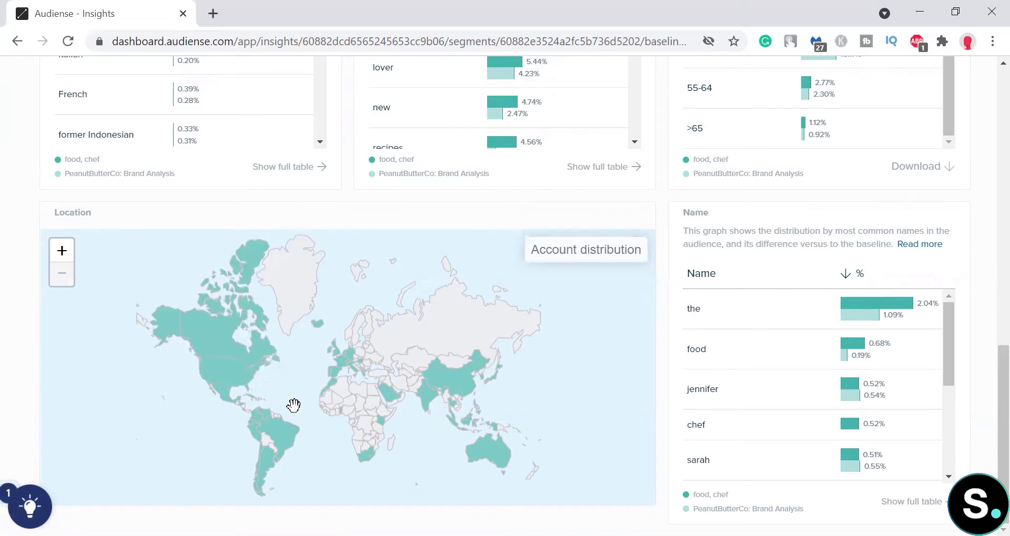
pyautogui.scroll(8, 293, 405)
pyautogui.scroll(6, 294, 405)
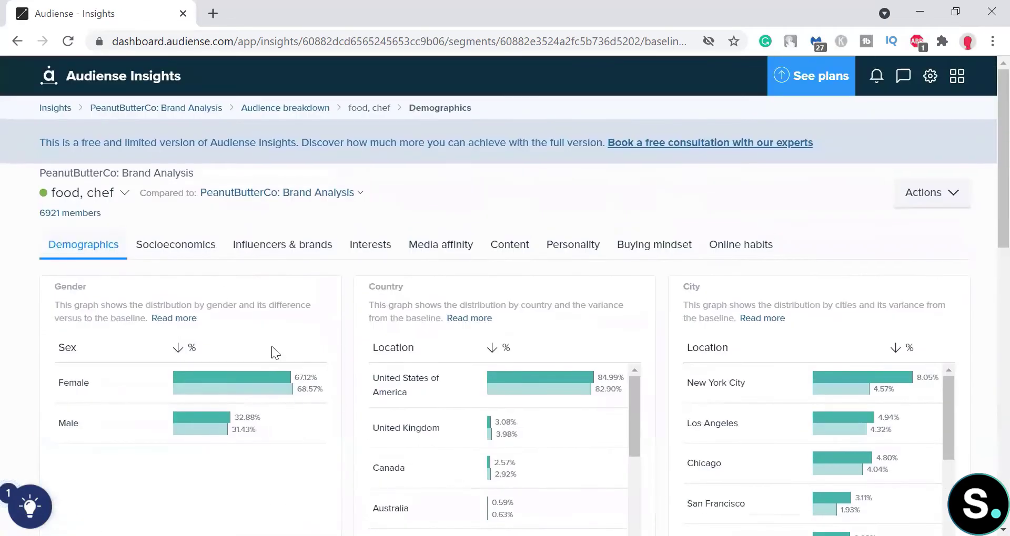
# Review the food, chef segment's Socioeconomics charts.
pyautogui.click(179, 249)
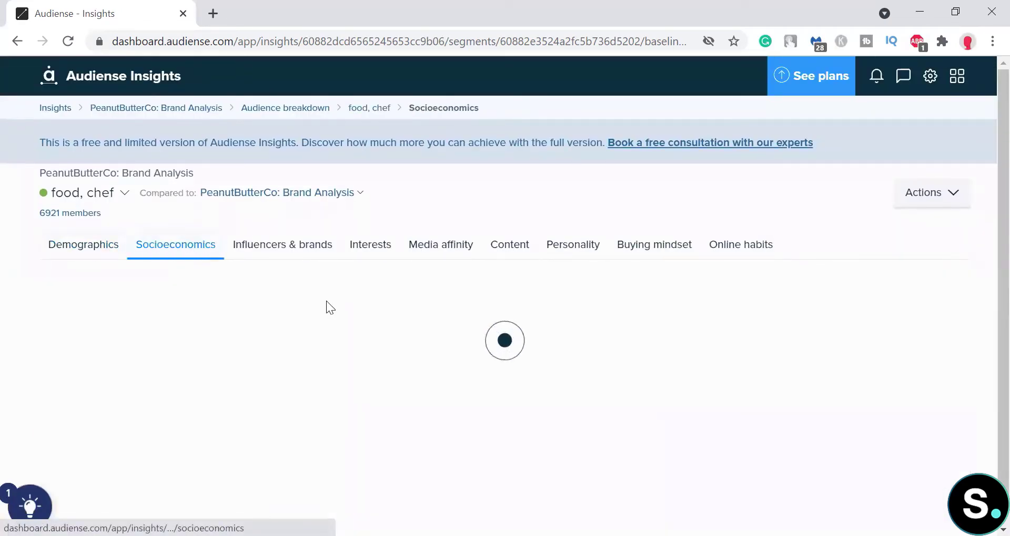
pyautogui.scroll(-5, 320, 298)
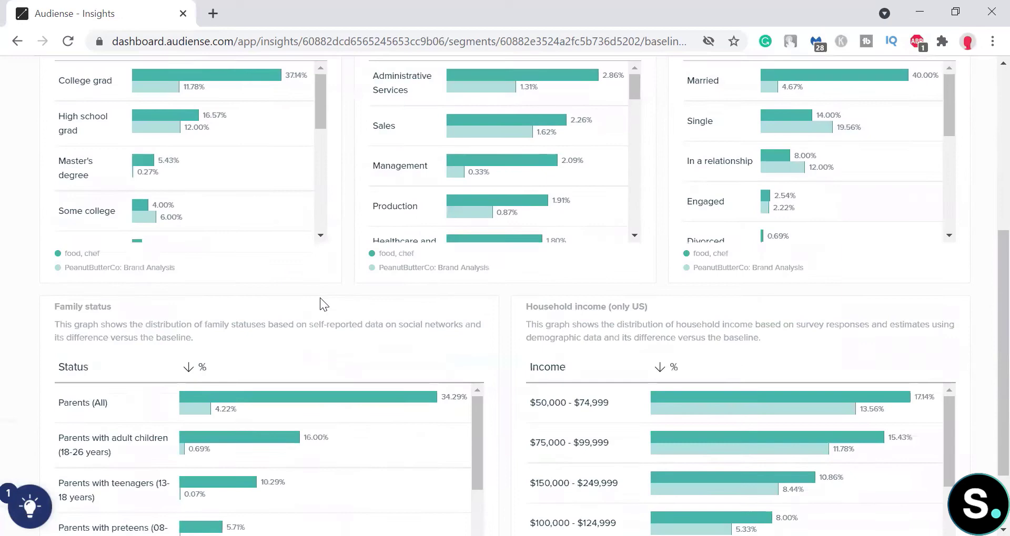
pyautogui.scroll(4, 319, 298)
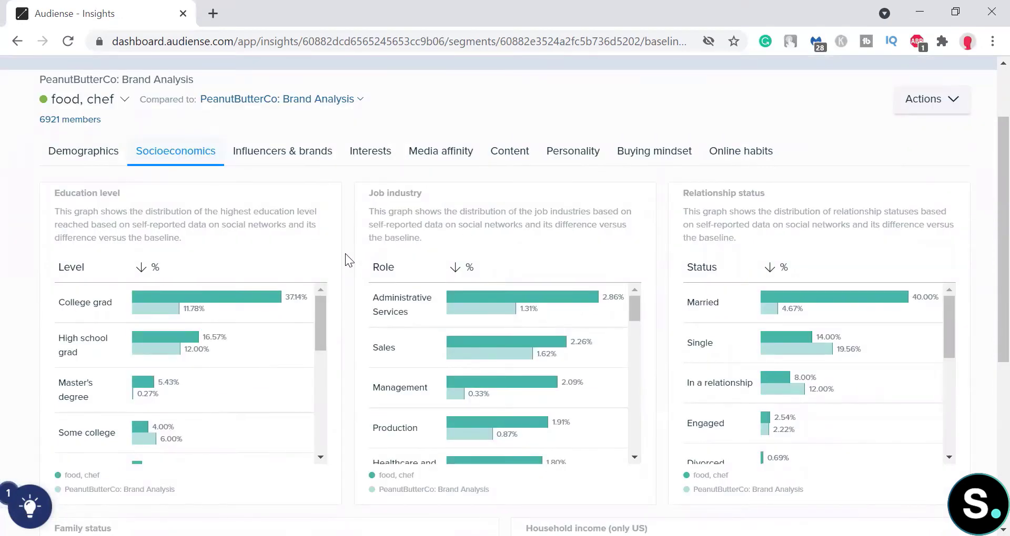
pyautogui.scroll(-2, 345, 253)
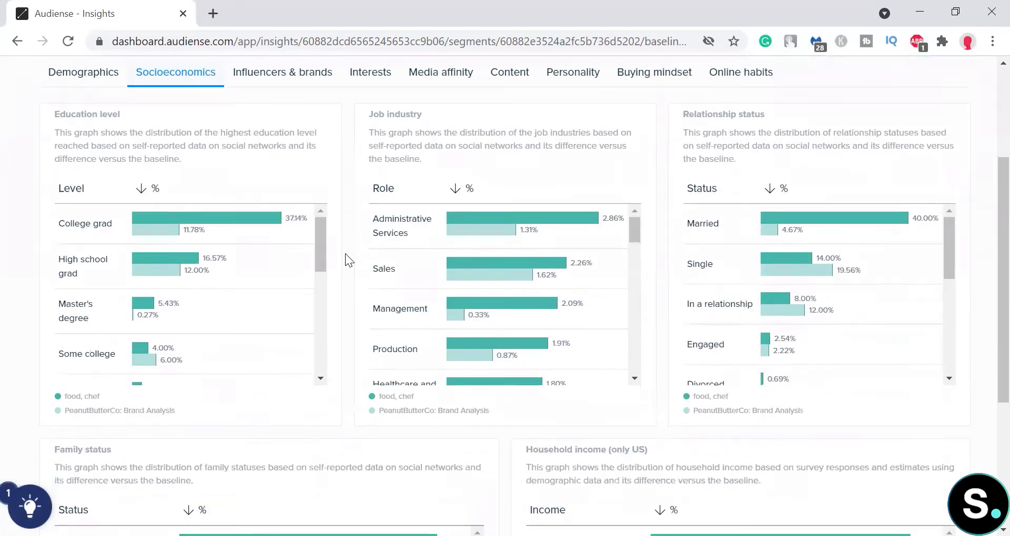
pyautogui.scroll(-5, 345, 253)
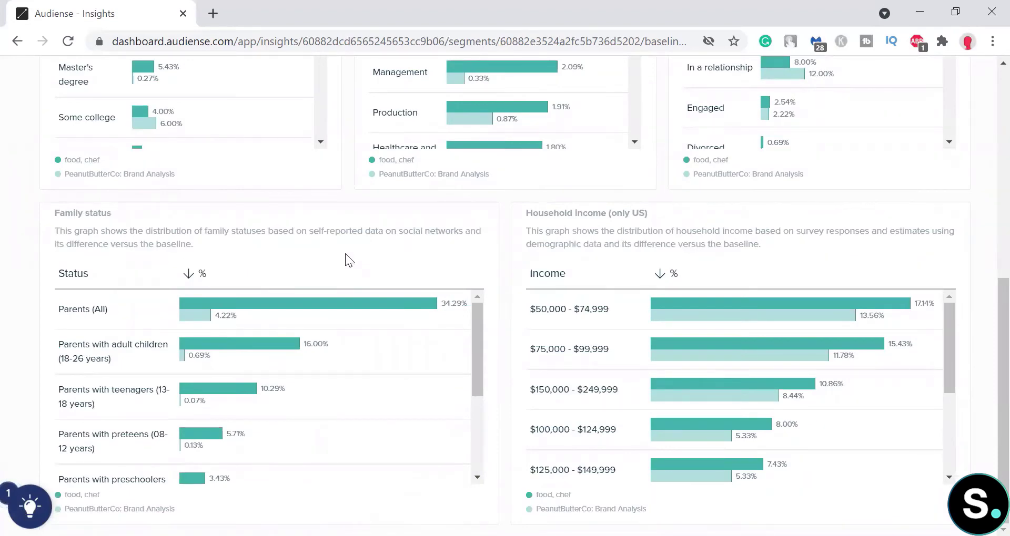
pyautogui.scroll(6, 345, 254)
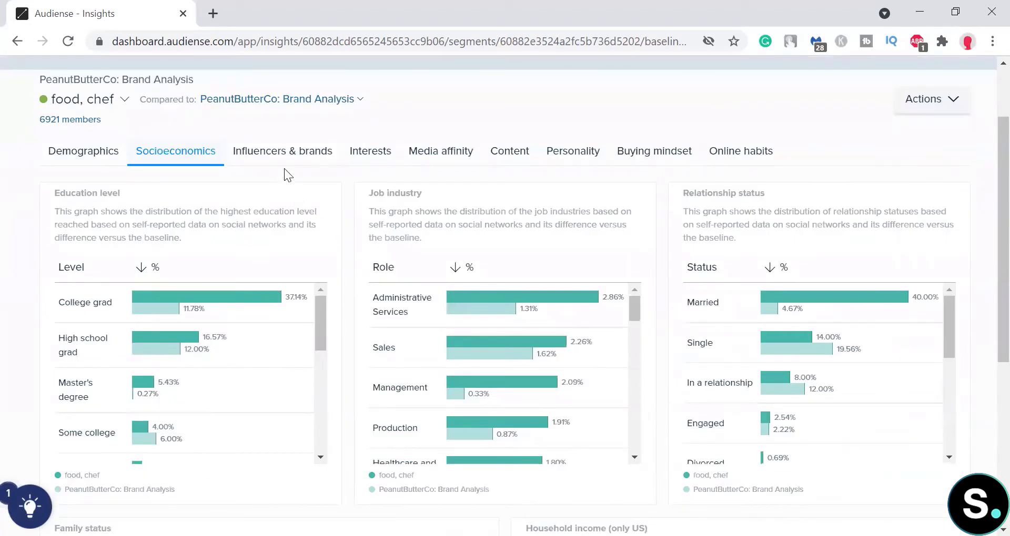
# Browse the segment's influencers and brands ranking, led by Serious Eats.
pyautogui.click(287, 154)
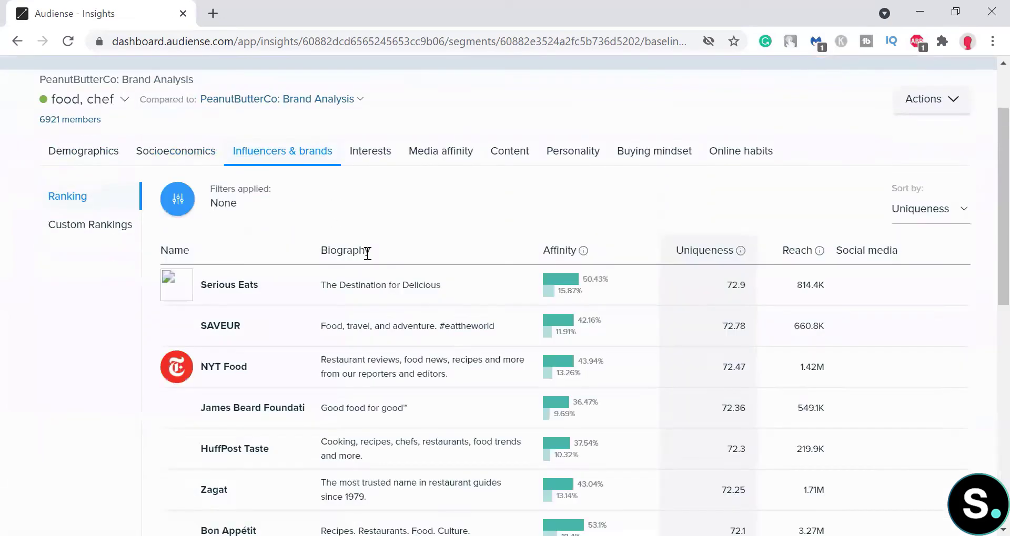
pyautogui.scroll(-9, 389, 222)
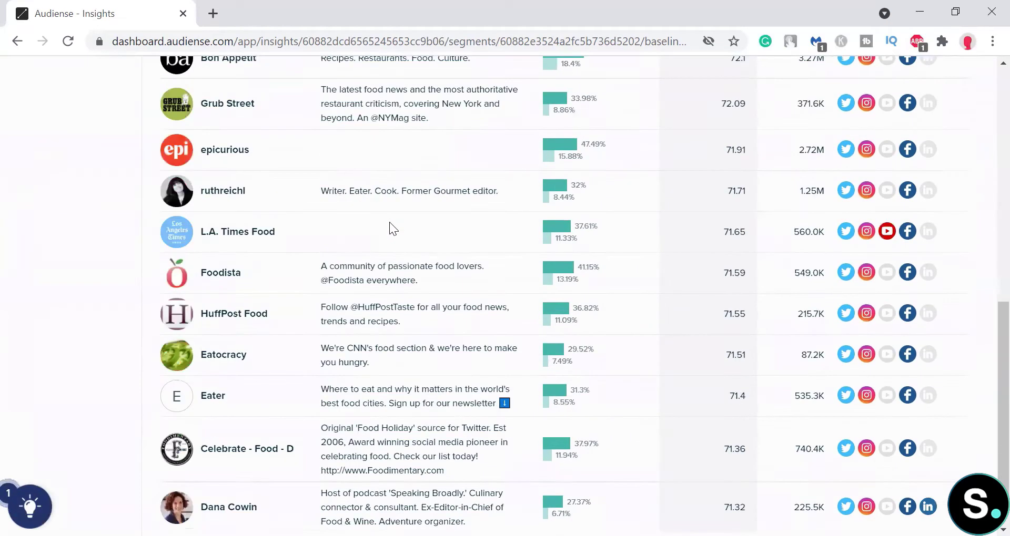
pyautogui.scroll(6, 389, 222)
pyautogui.scroll(4, 389, 222)
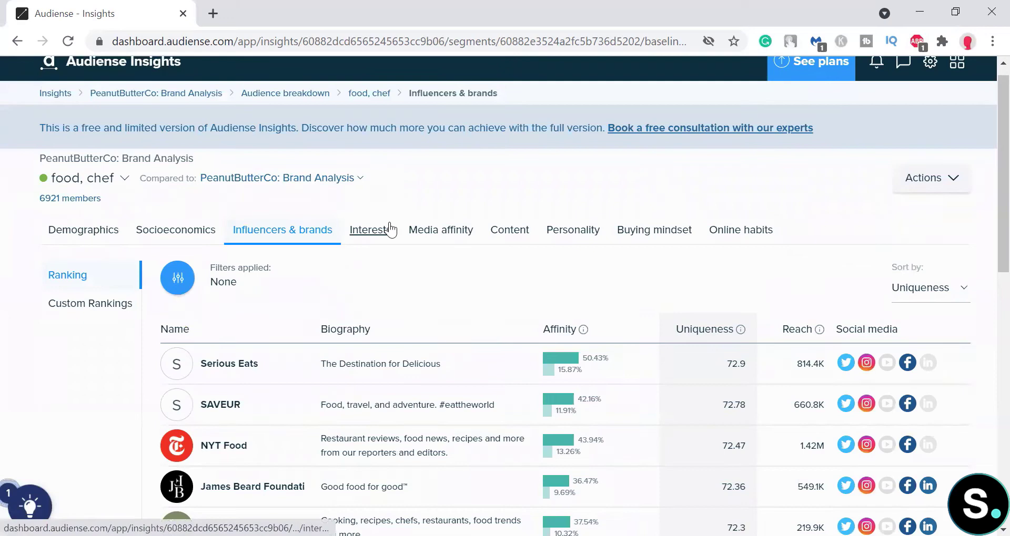
# Show the food, chef Interests with the Shopping breakdown, led by Auctions at 20.79%.
pyautogui.click(390, 229)
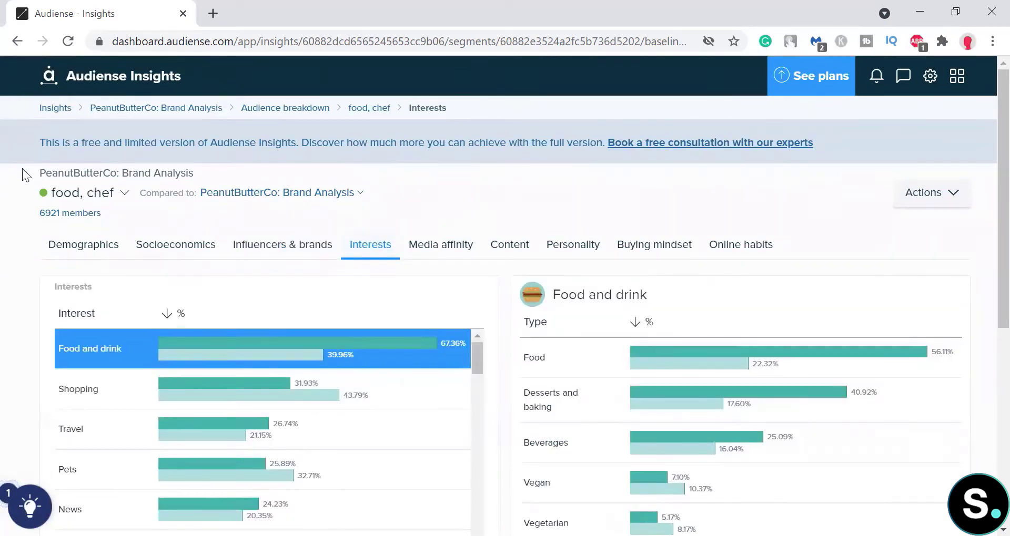
pyautogui.scroll(-2, 254, 253)
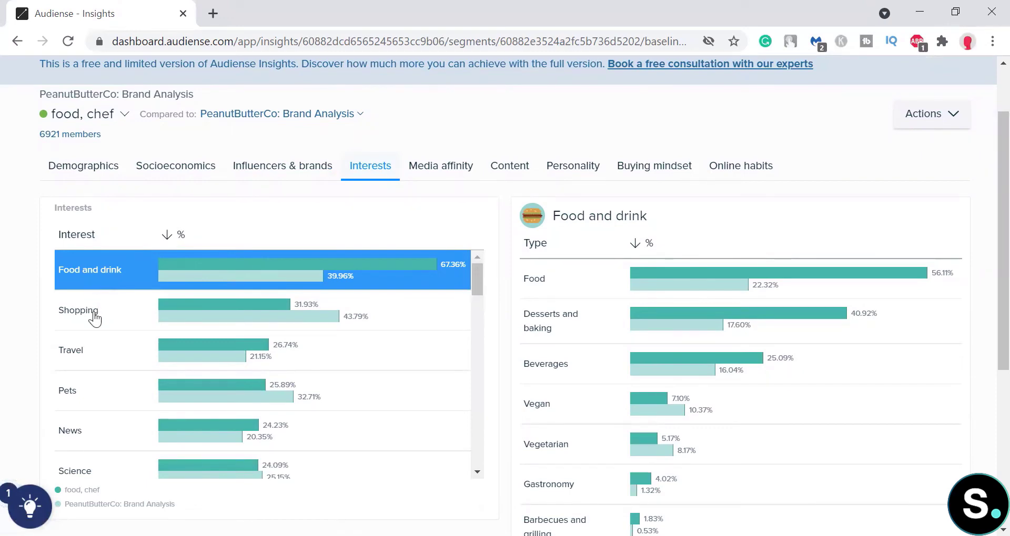
pyautogui.scroll(1, 604, 232)
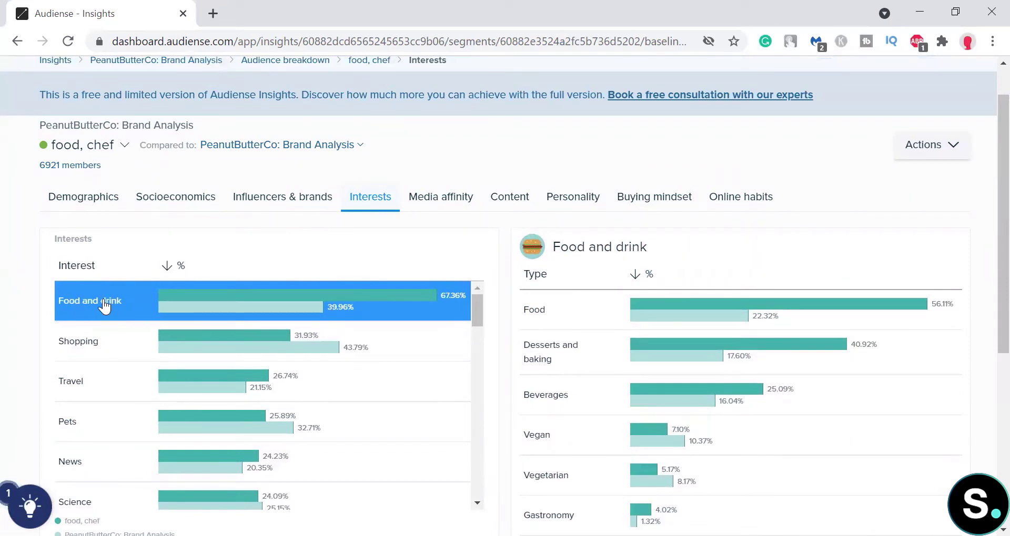
pyautogui.scroll(-2, 595, 304)
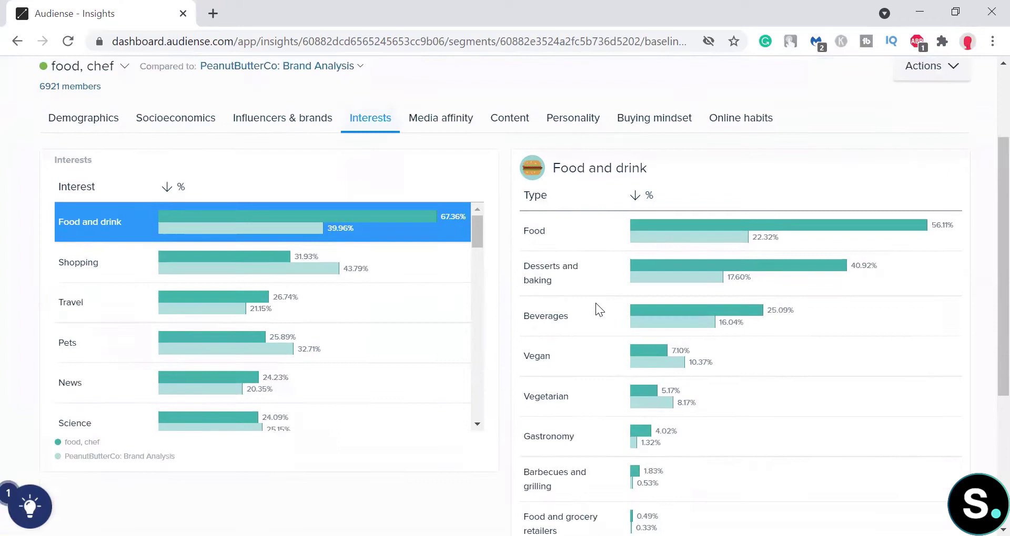
pyautogui.click(124, 259)
pyautogui.scroll(2, 124, 259)
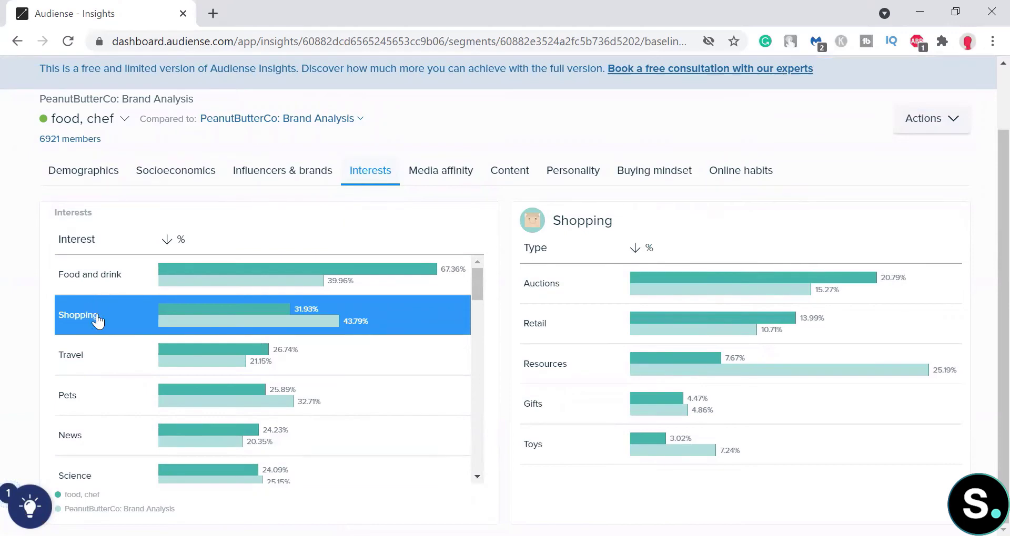
# View the food, chef segment's TV channel affinities and popular content.
pyautogui.click(453, 171)
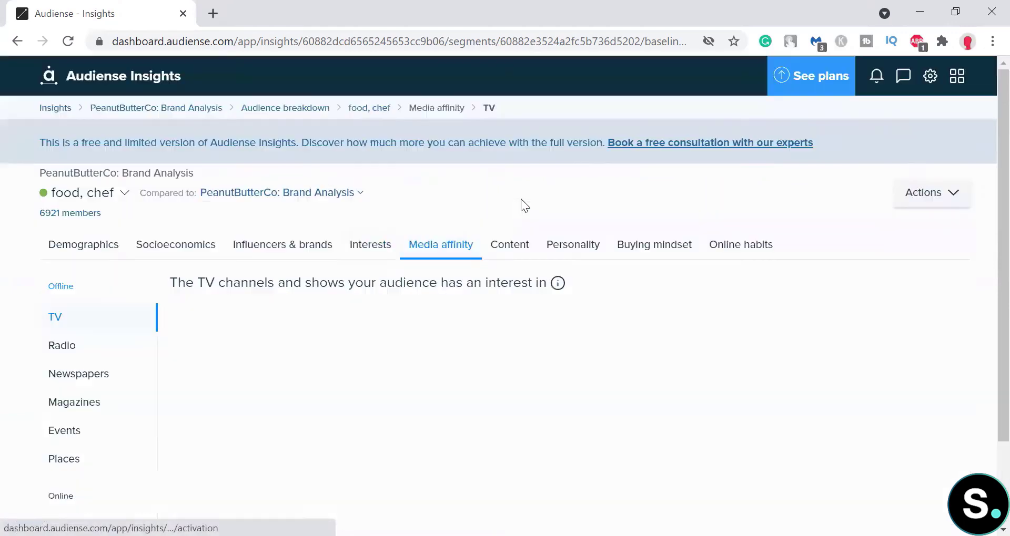
pyautogui.scroll(-2, 521, 199)
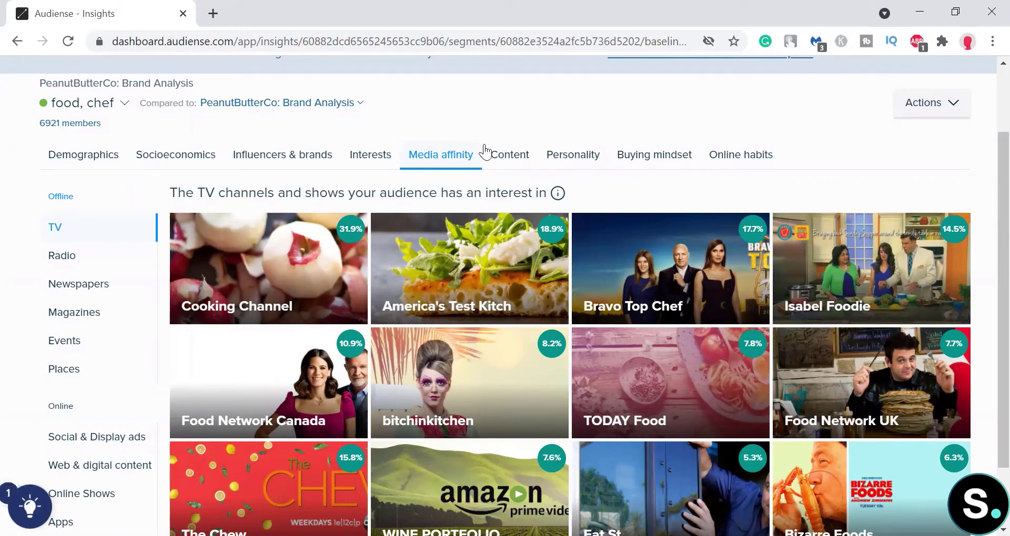
pyautogui.click(509, 156)
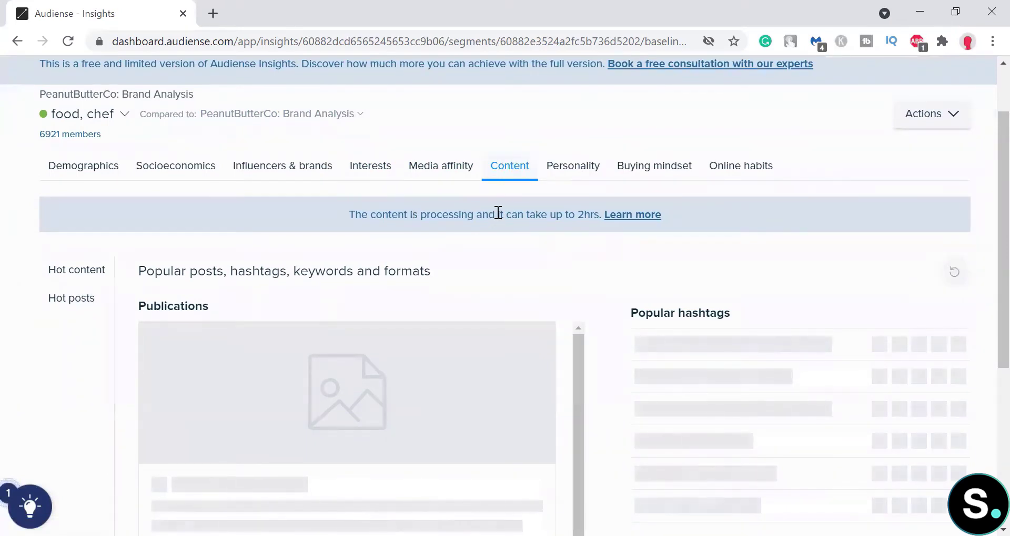
# Review the personality profile, led by 75% conscientious, against the brand audience.
pyautogui.click(574, 167)
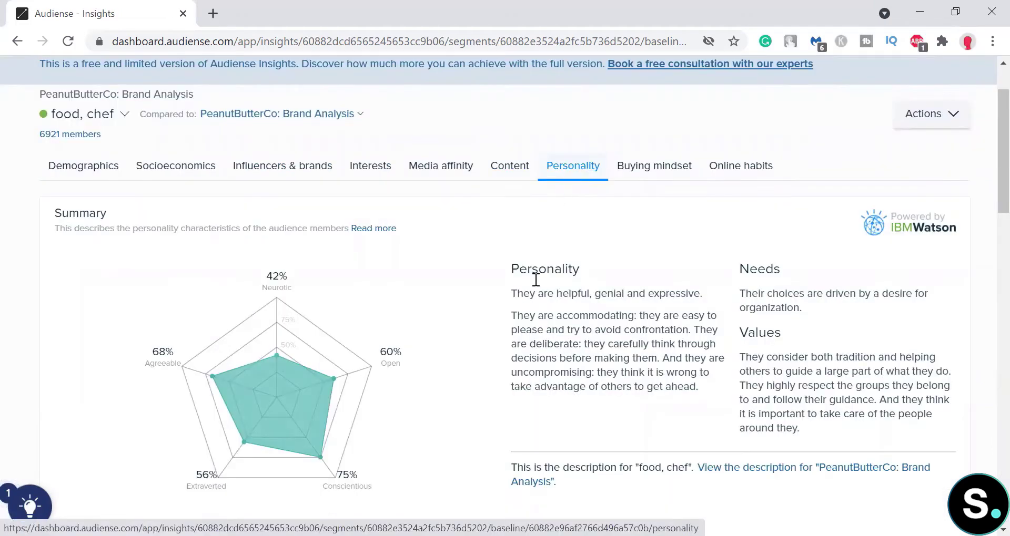
pyautogui.scroll(-2, 501, 311)
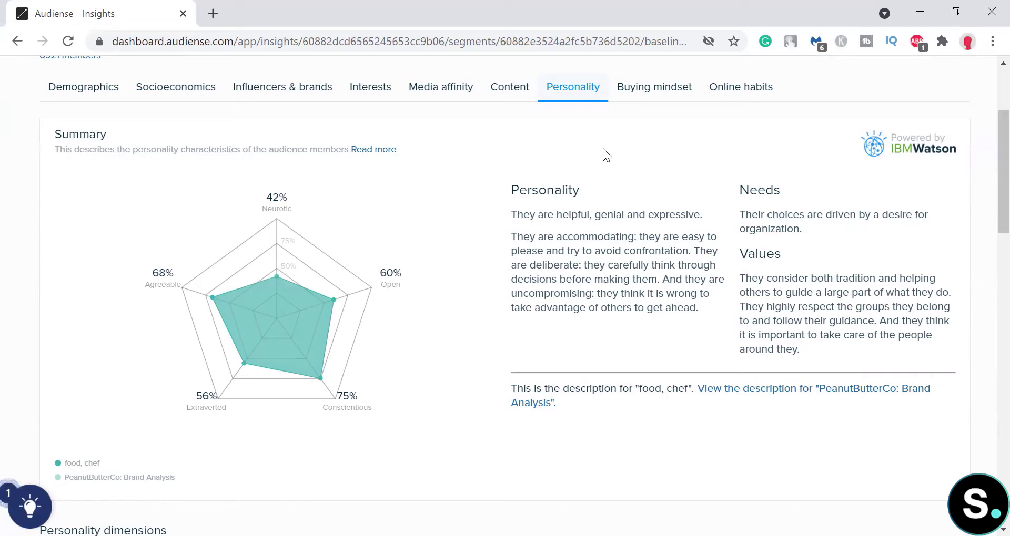
pyautogui.scroll(-7, 603, 149)
pyautogui.scroll(-3, 603, 150)
pyautogui.scroll(7, 603, 149)
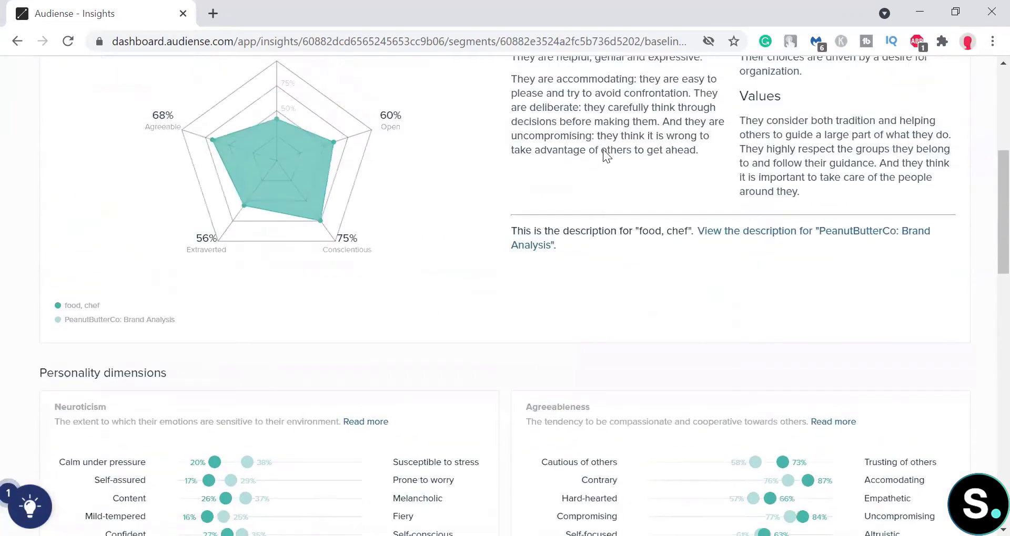
pyautogui.scroll(6, 603, 150)
# Show the food, chef segment's Buying mindset purchase influence factors, led by friends and family at 87.64% versus 77.19%.
pyautogui.click(653, 245)
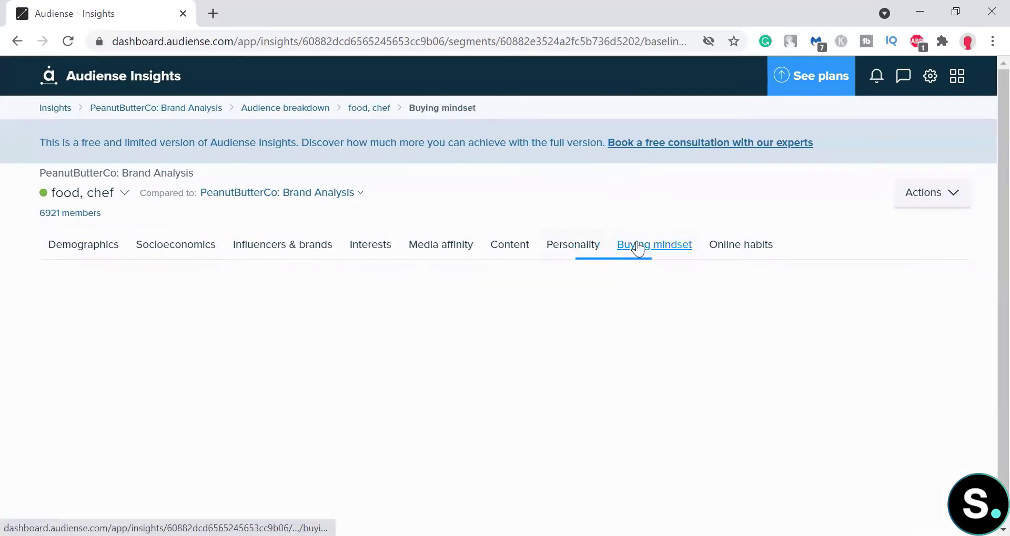
pyautogui.scroll(-5, 478, 214)
pyautogui.scroll(4, 408, 209)
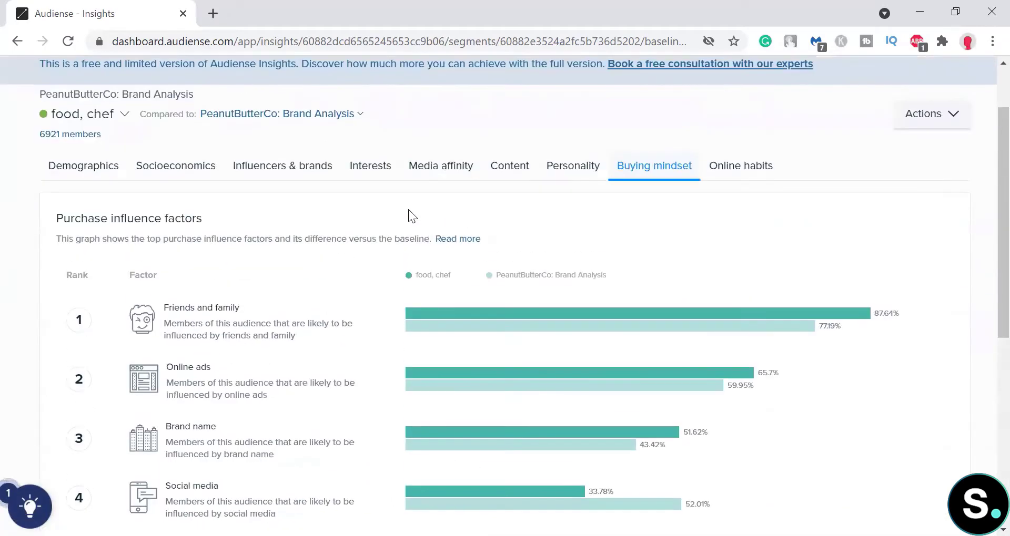
pyautogui.scroll(-1, 405, 210)
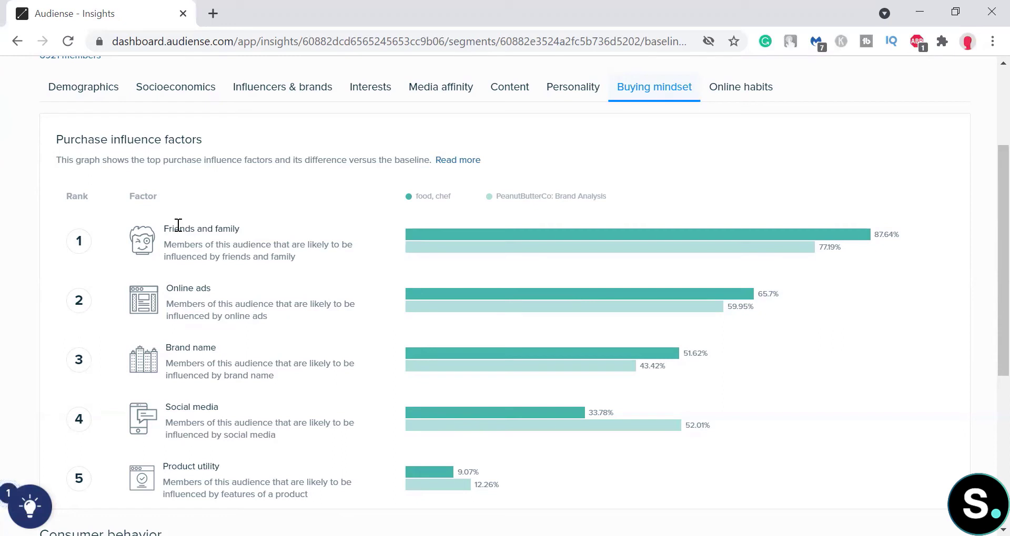
# Bring up the food, chef segment's Online habits, starting with devices such as mobile at 36.75%.
pyautogui.click(728, 92)
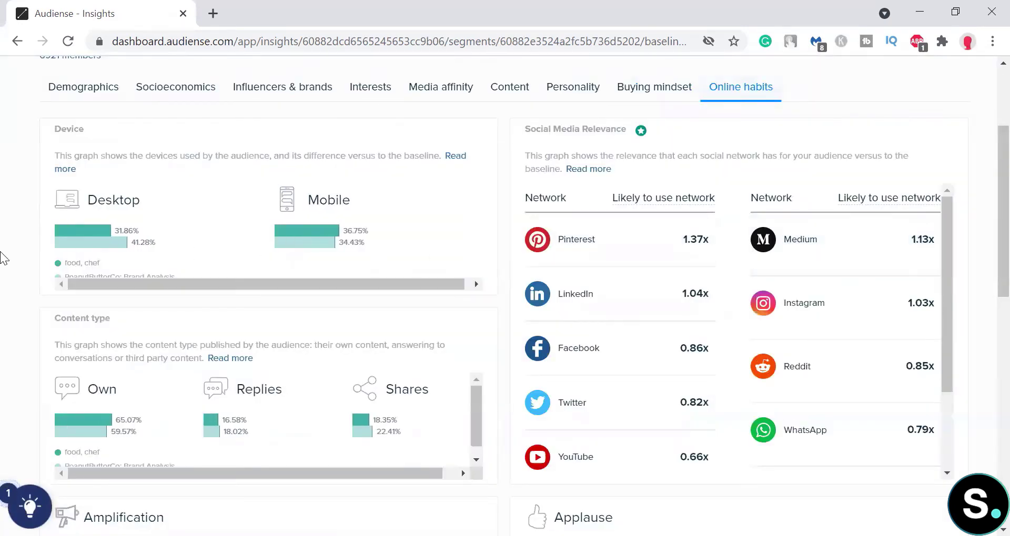
pyautogui.scroll(2, 1, 258)
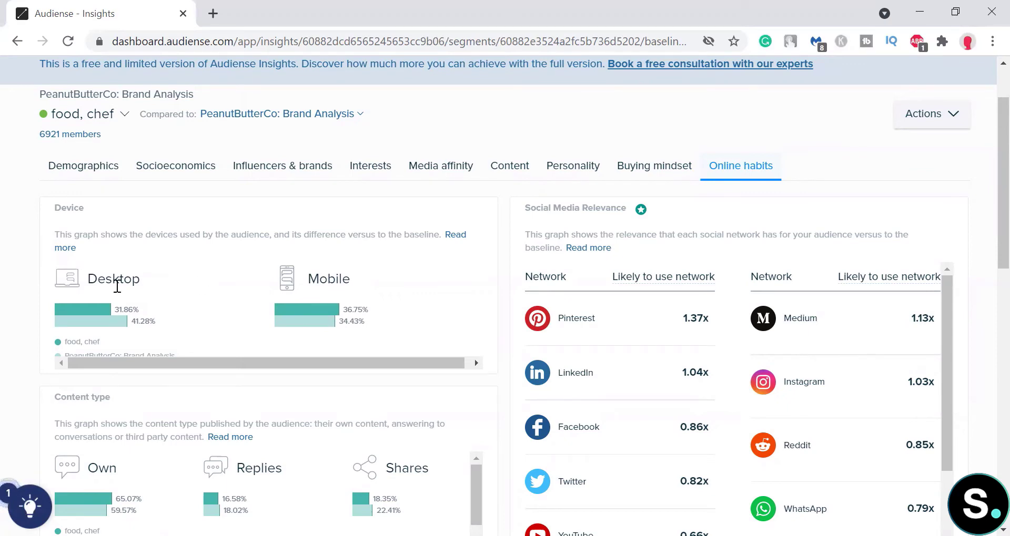
pyautogui.scroll(-1, 55, 255)
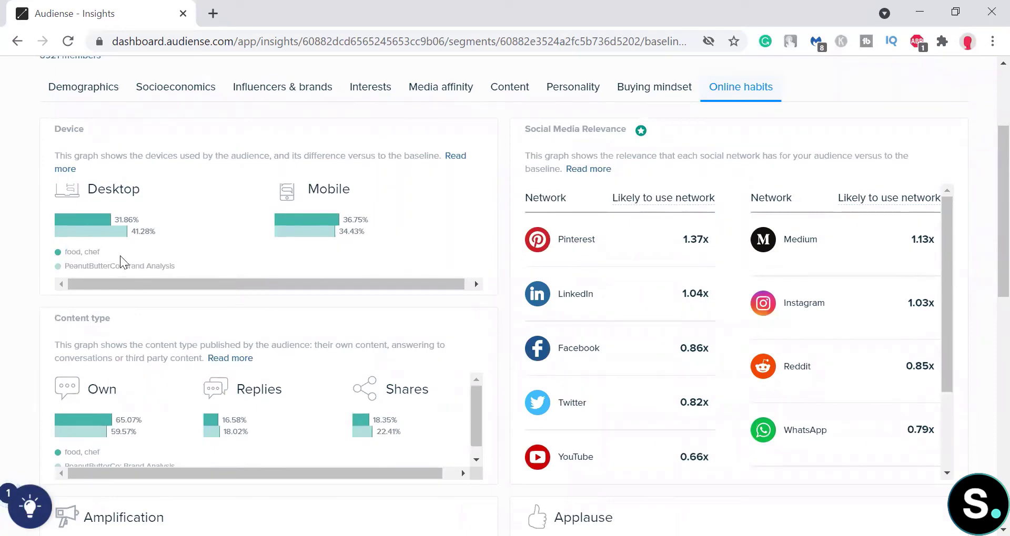
pyautogui.moveTo(175, 265); pyautogui.dragTo(68, 265)
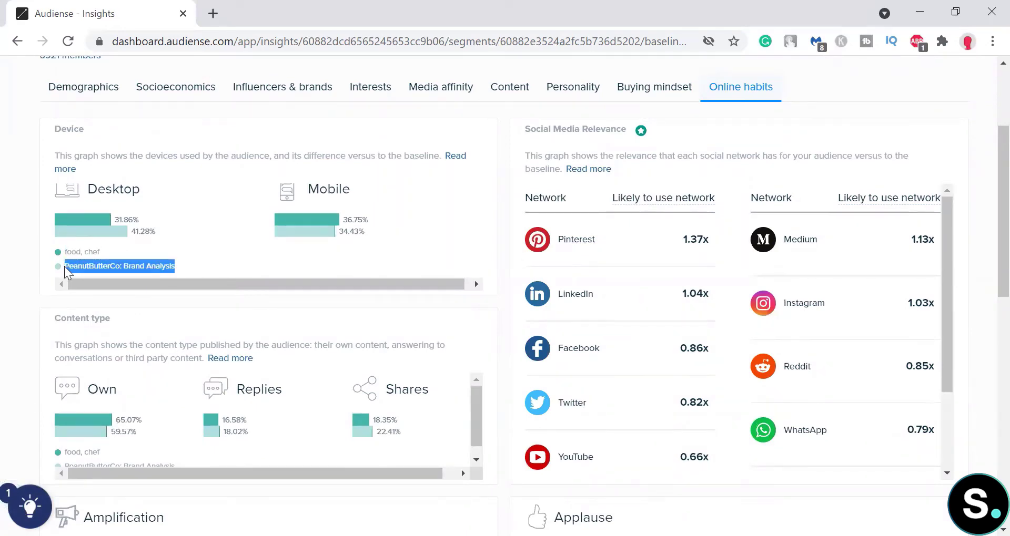
pyautogui.click(68, 265)
pyautogui.scroll(1, 533, 209)
pyautogui.scroll(-1, 532, 210)
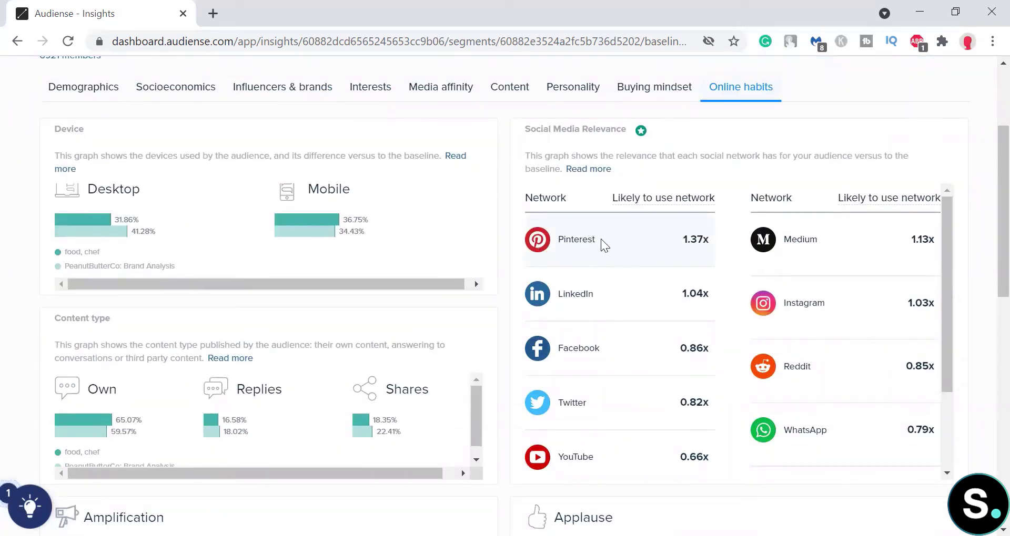
# Review social network relevance (Pinterest 1.37x), amplification and active days/hours, then return up the page.
pyautogui.scroll(-4, 602, 238)
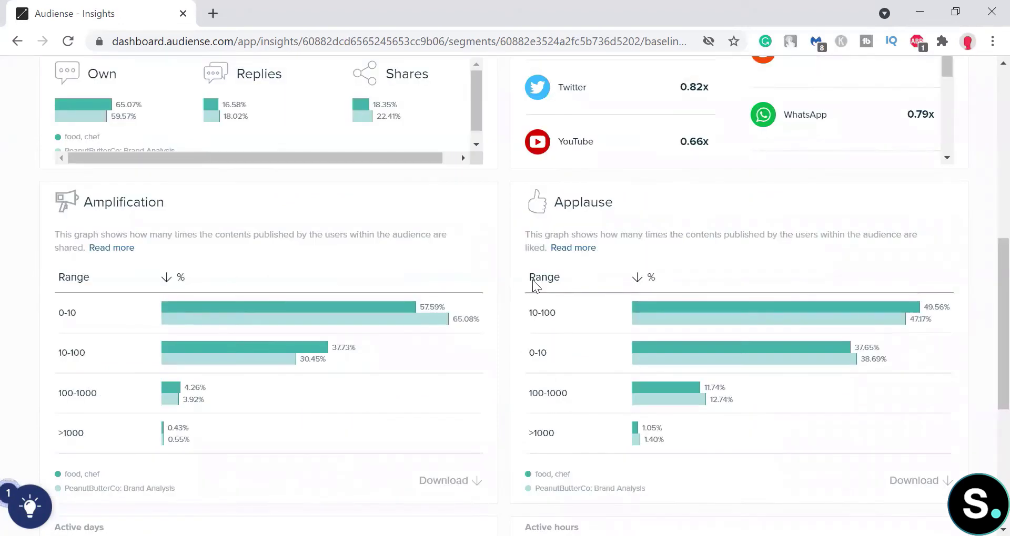
pyautogui.scroll(-1, 503, 308)
pyautogui.scroll(-2, 503, 308)
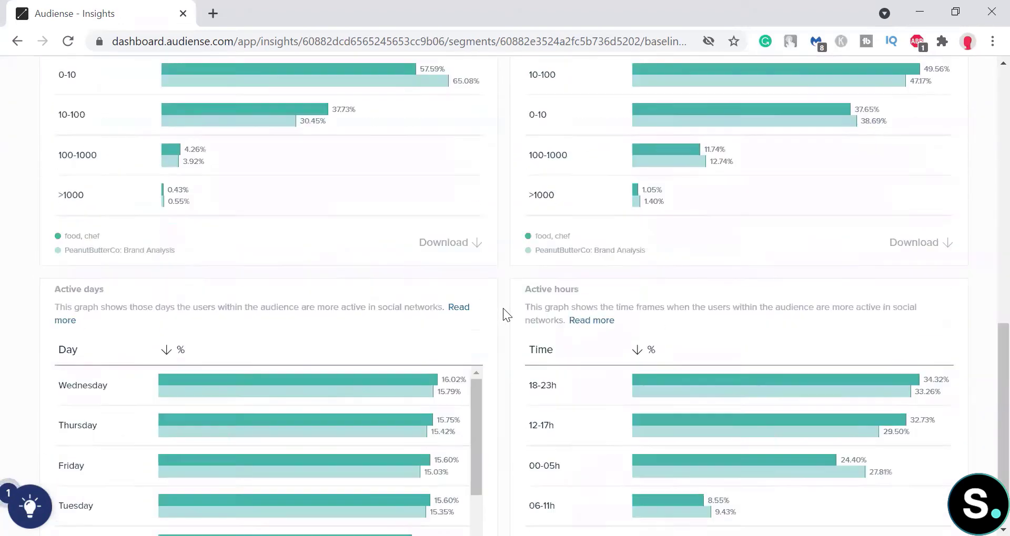
pyautogui.scroll(-1, 503, 308)
pyautogui.scroll(-2, 503, 308)
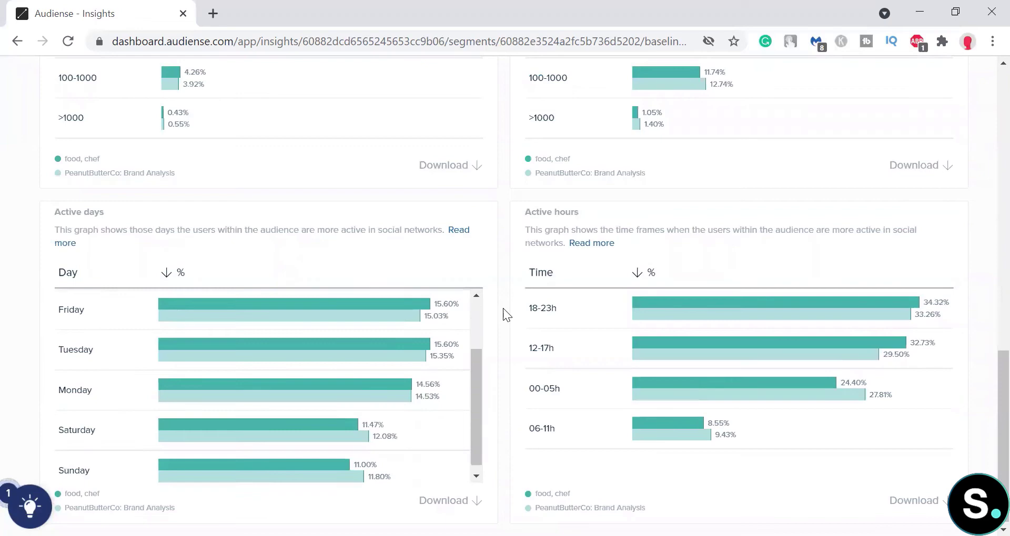
pyautogui.scroll(10, 502, 308)
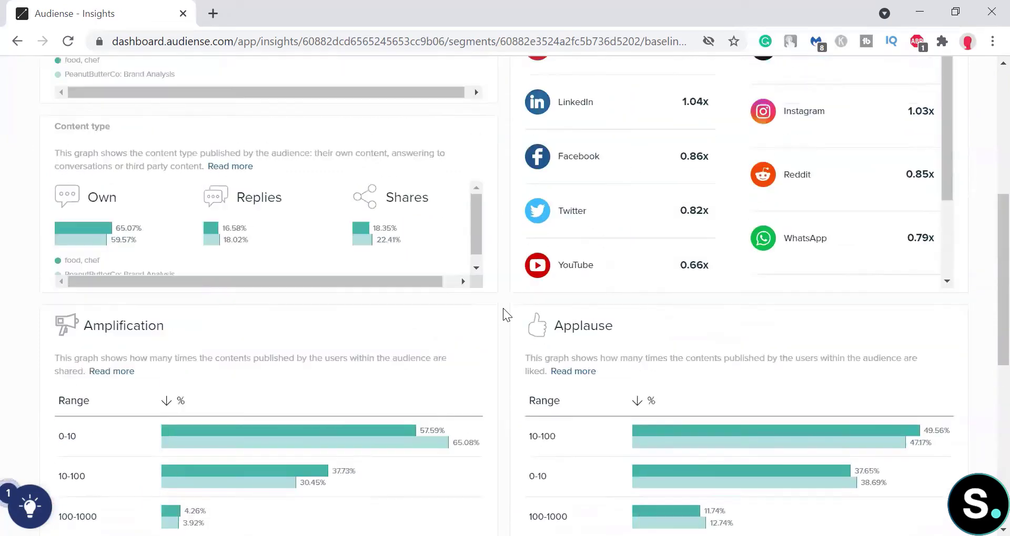
pyautogui.scroll(5, 503, 308)
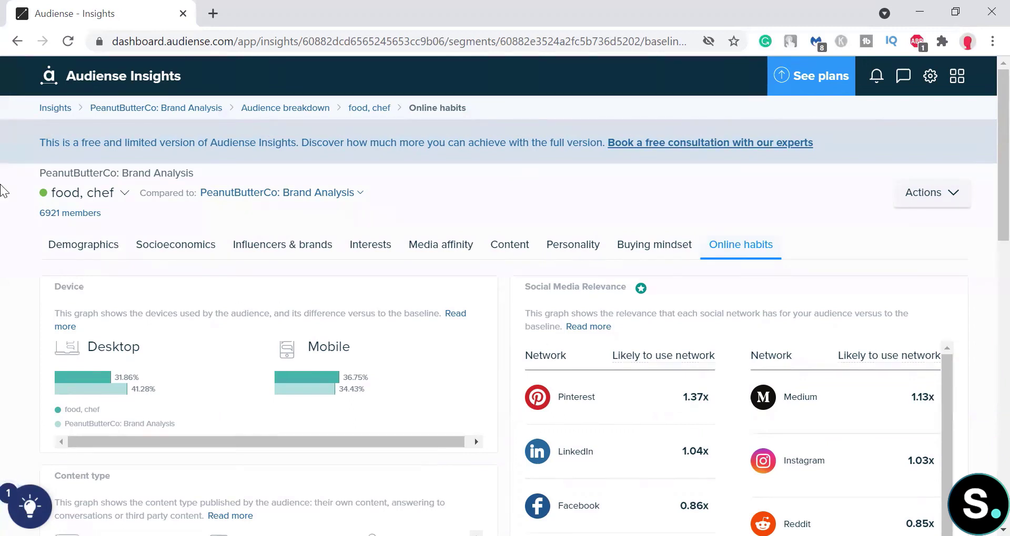
# Revisit the segments distribution page, then reach full-audience demographics versus US - Any (females 68.57% vs 49.17%).
pyautogui.click(17, 41)
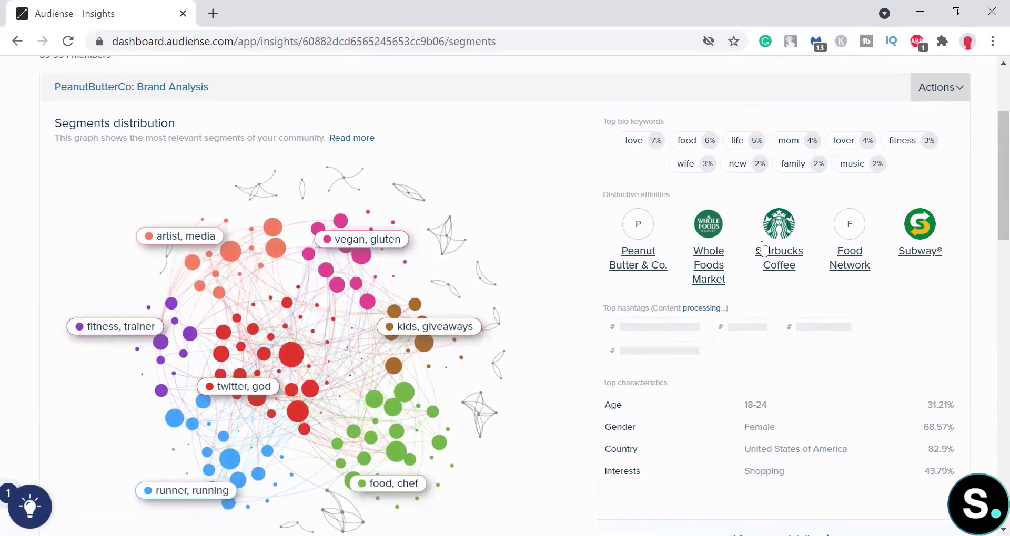
pyautogui.scroll(-3, 760, 247)
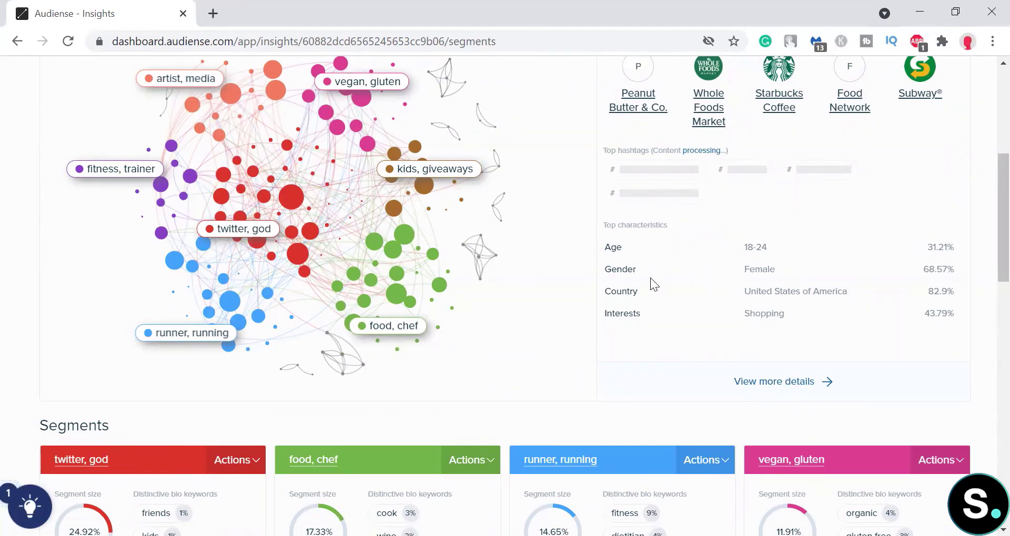
pyautogui.scroll(-4, 650, 278)
pyautogui.hotkey('alt', 'Left')
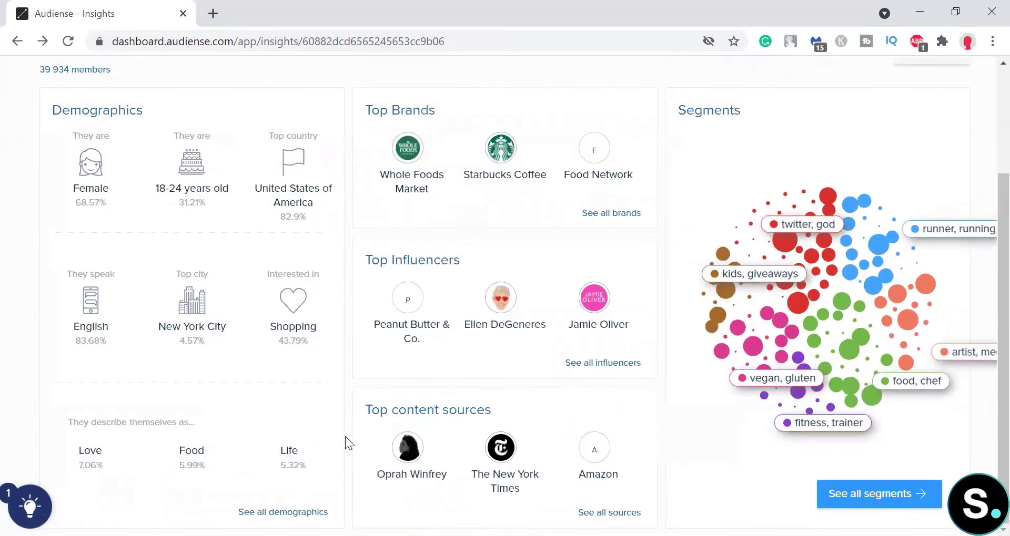
pyautogui.hotkey('alt', 'Right')
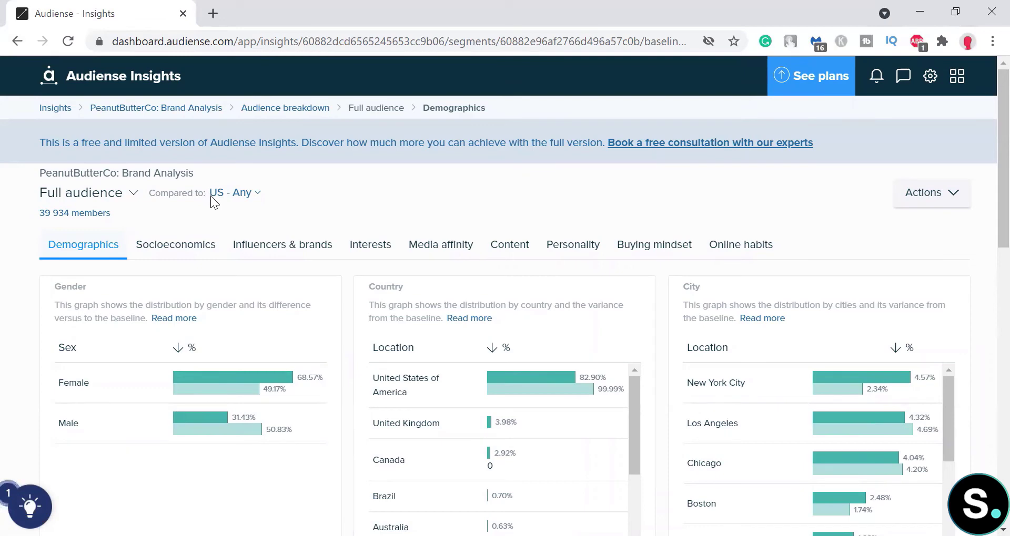
pyautogui.hotkey('alt', 'Left')
pyautogui.scroll(-2, 536, 228)
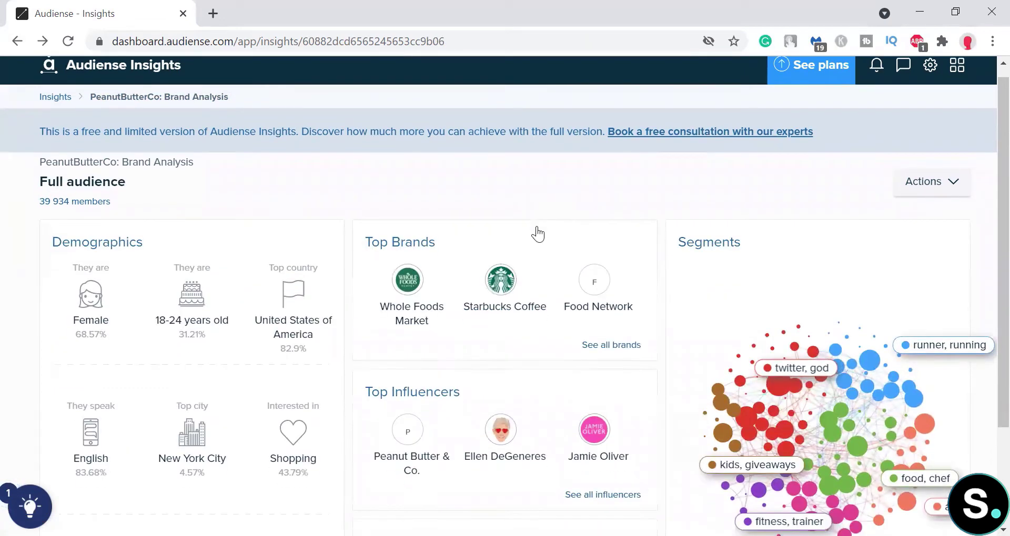
pyautogui.scroll(-2, 423, 232)
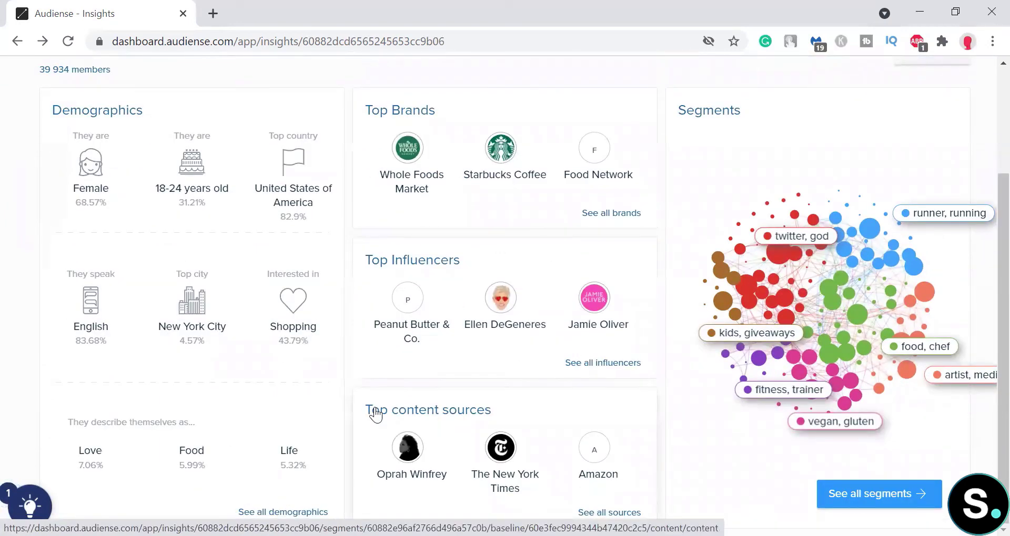
pyautogui.hotkey('alt', 'Right')
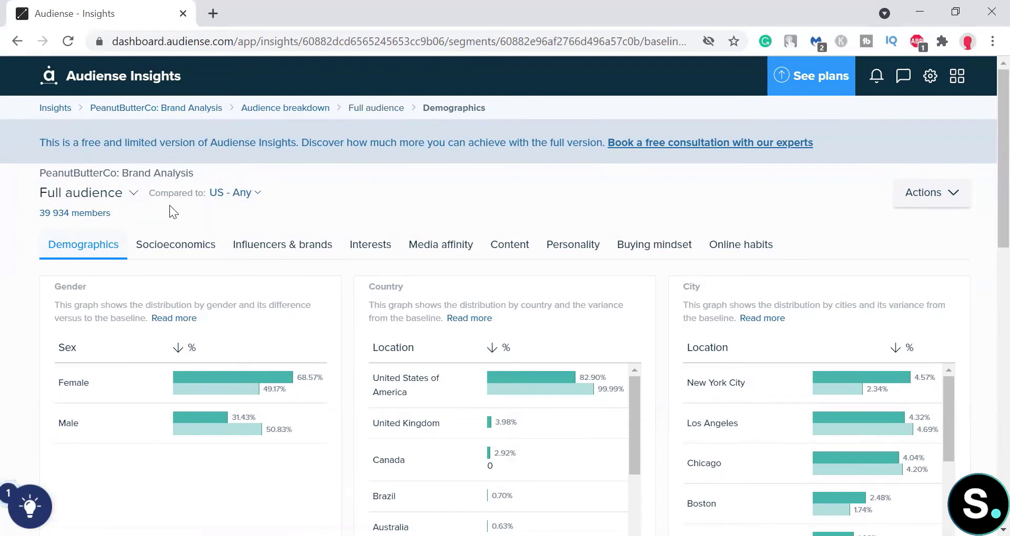
pyautogui.click(251, 201)
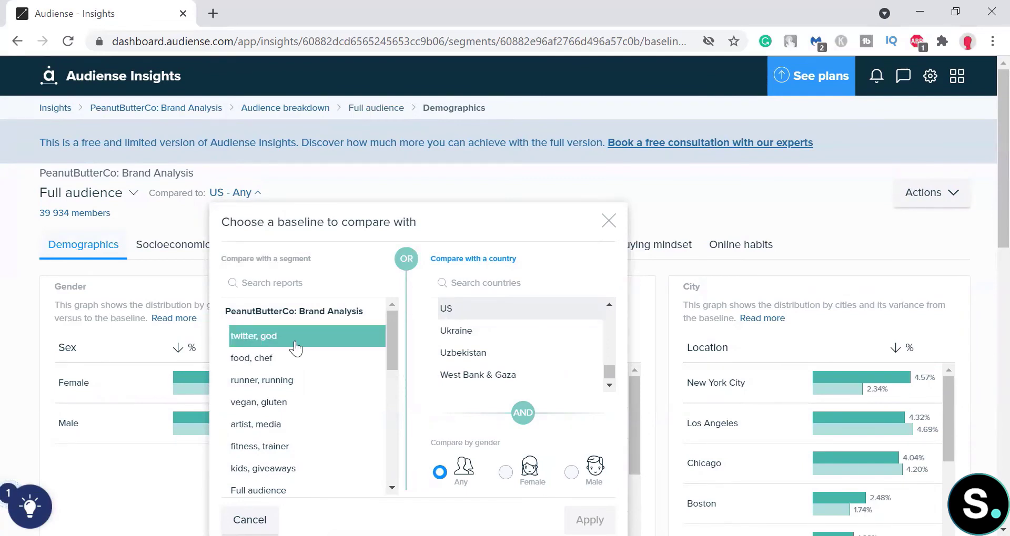
pyautogui.scroll(-1, 286, 358)
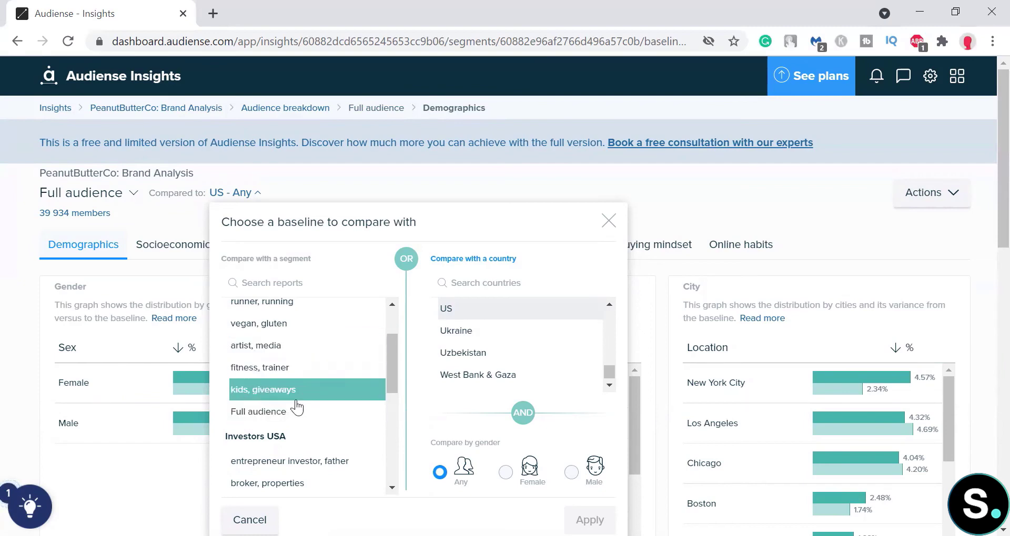
pyautogui.scroll(-1, 605, 368)
pyautogui.scroll(-3, 613, 366)
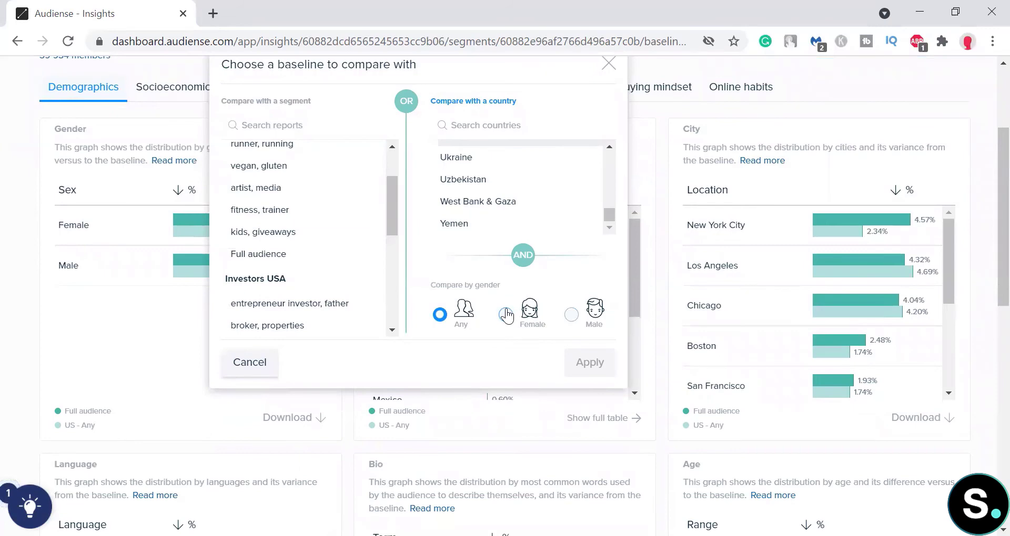
pyautogui.scroll(3, 526, 237)
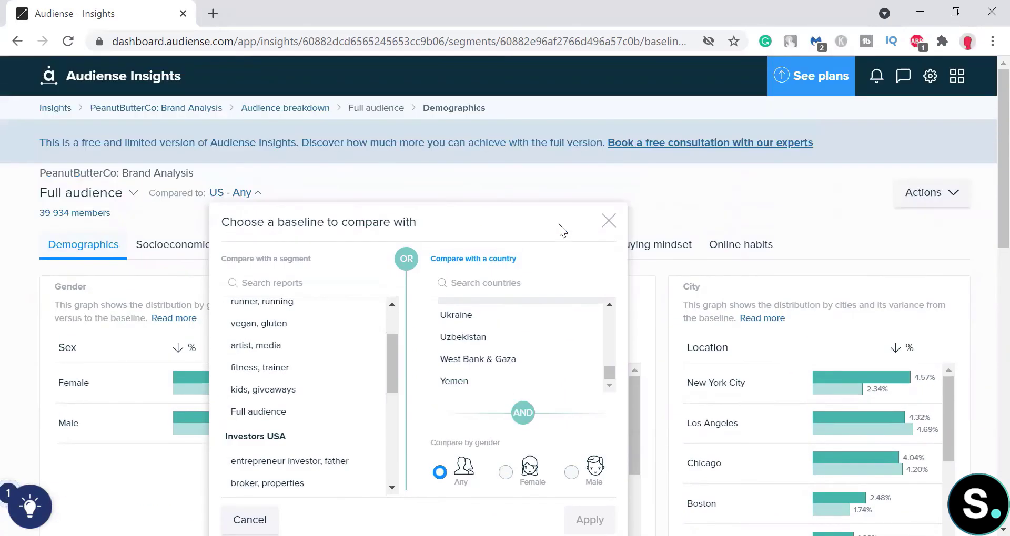
pyautogui.click(609, 222)
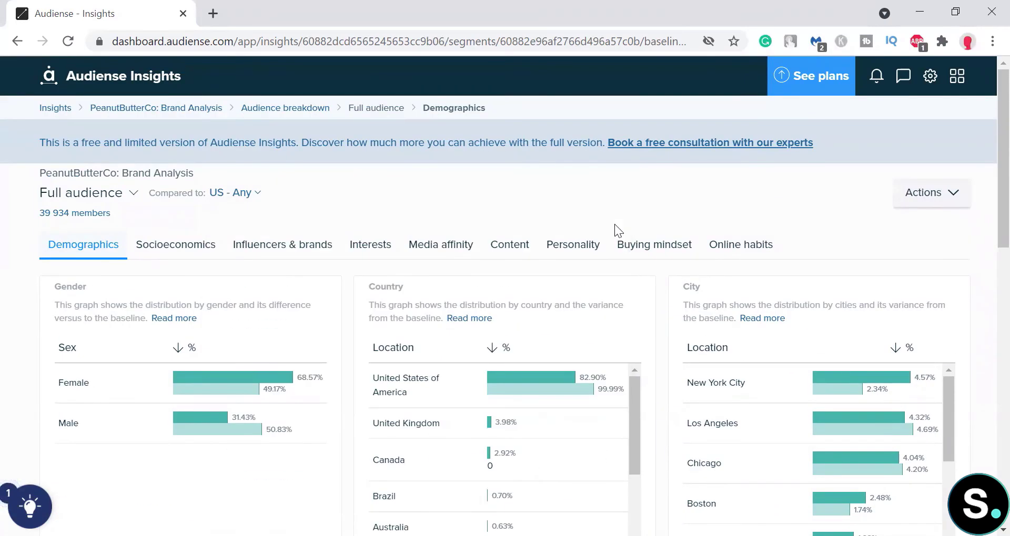